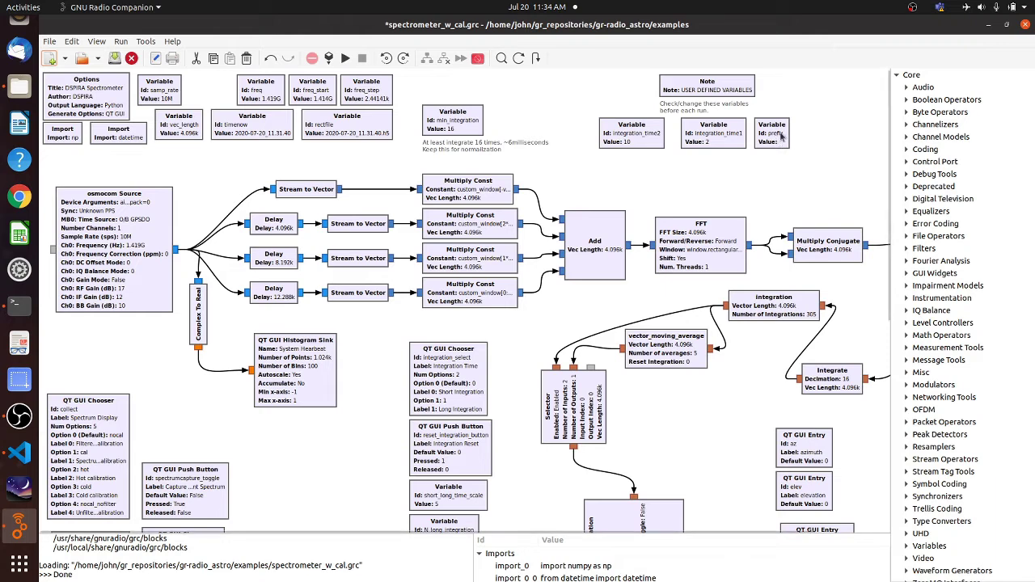
{"action": "double_click", "coordinate": [773, 135]}
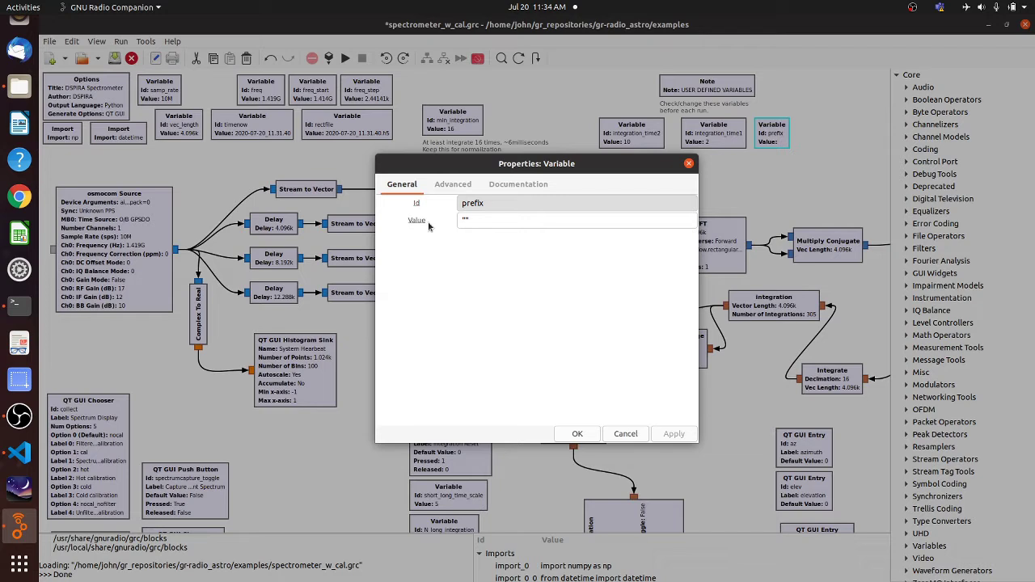
{"action": "left_click", "coordinate": [465, 221]}
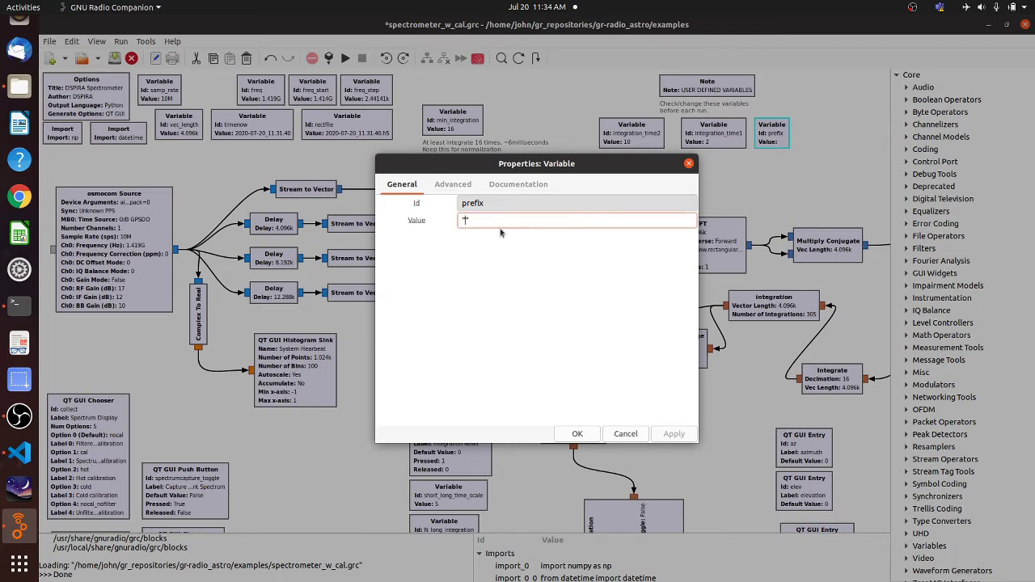
Copy the parent folder path shown in the Horn_data_July2020 folder's Properties in Files
{"action": "left_click", "coordinate": [20, 86]}
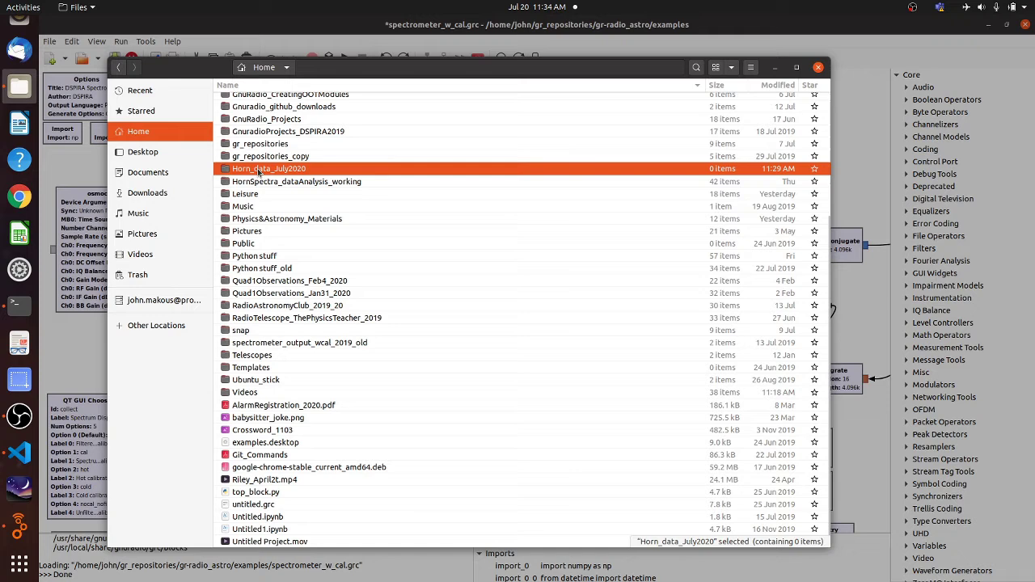
{"action": "right_click", "coordinate": [259, 172]}
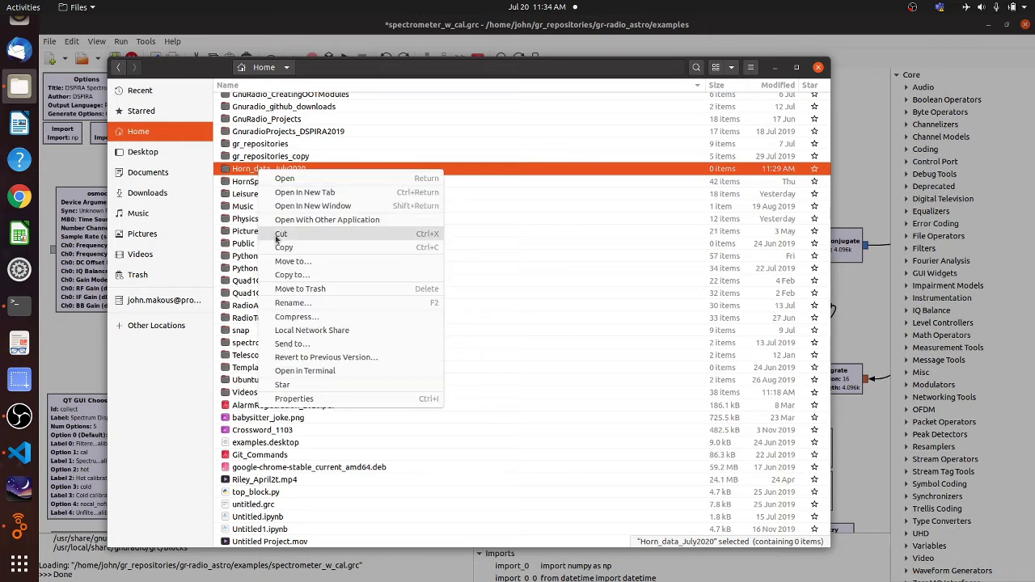
{"action": "left_click", "coordinate": [293, 398]}
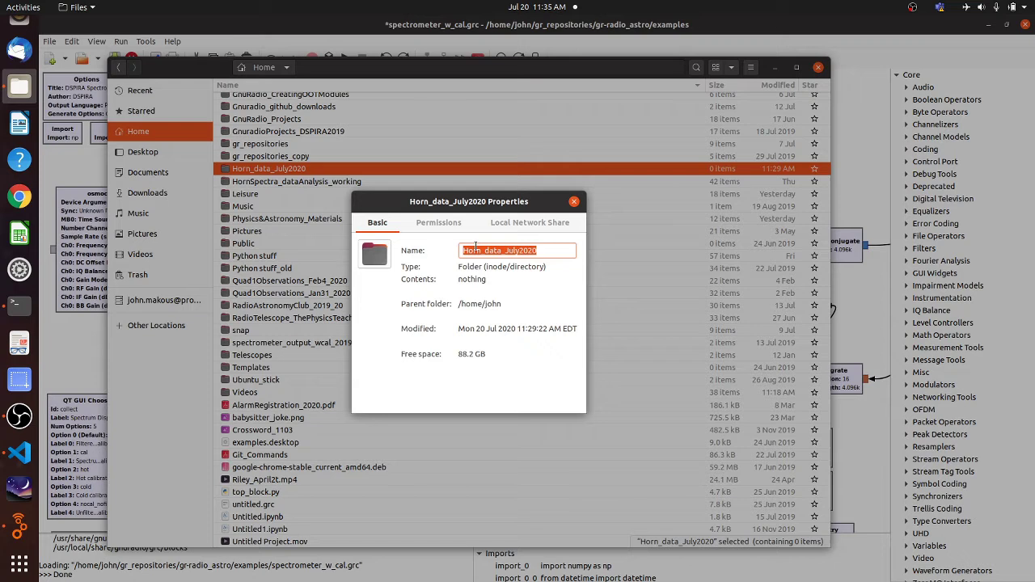
{"action": "triple_click", "coordinate": [471, 304]}
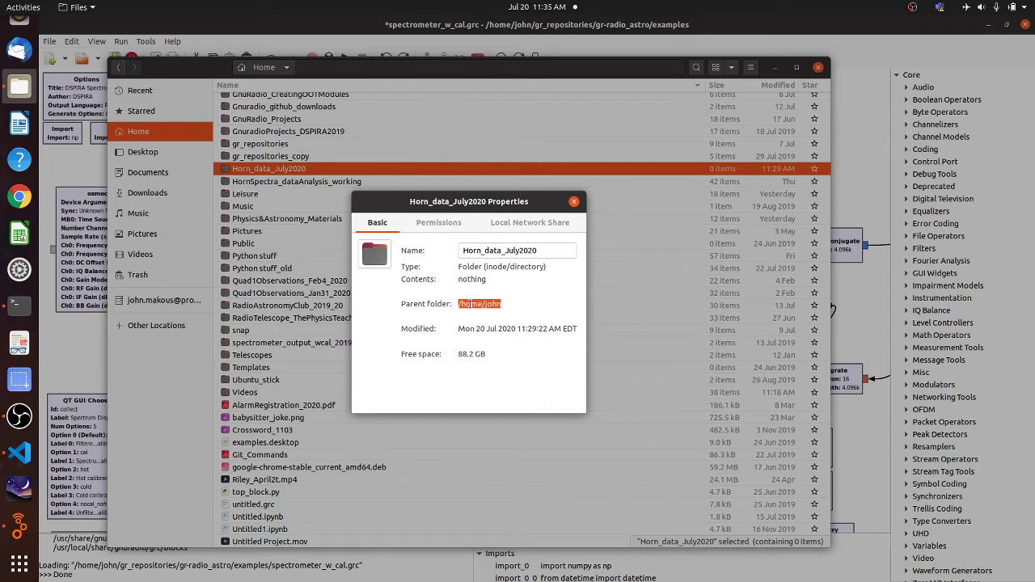
{"action": "right_click", "coordinate": [470, 304]}
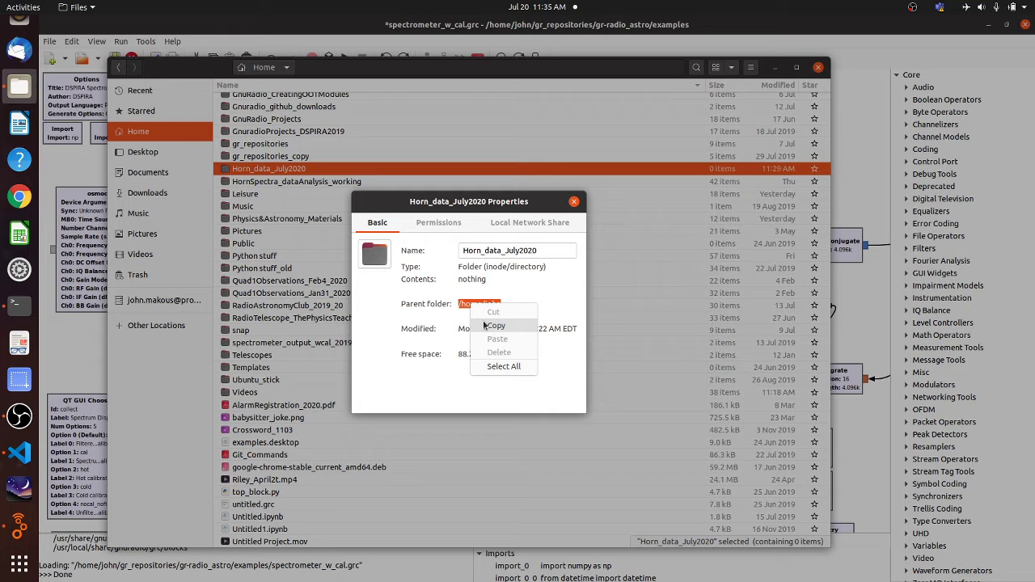
{"action": "left_click", "coordinate": [493, 325]}
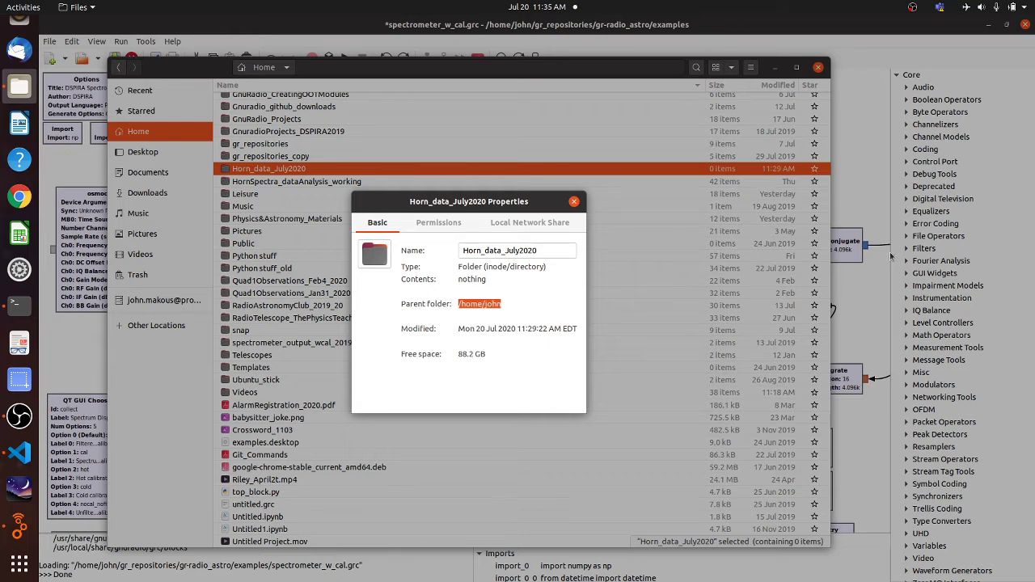
{"action": "left_click", "coordinate": [873, 197]}
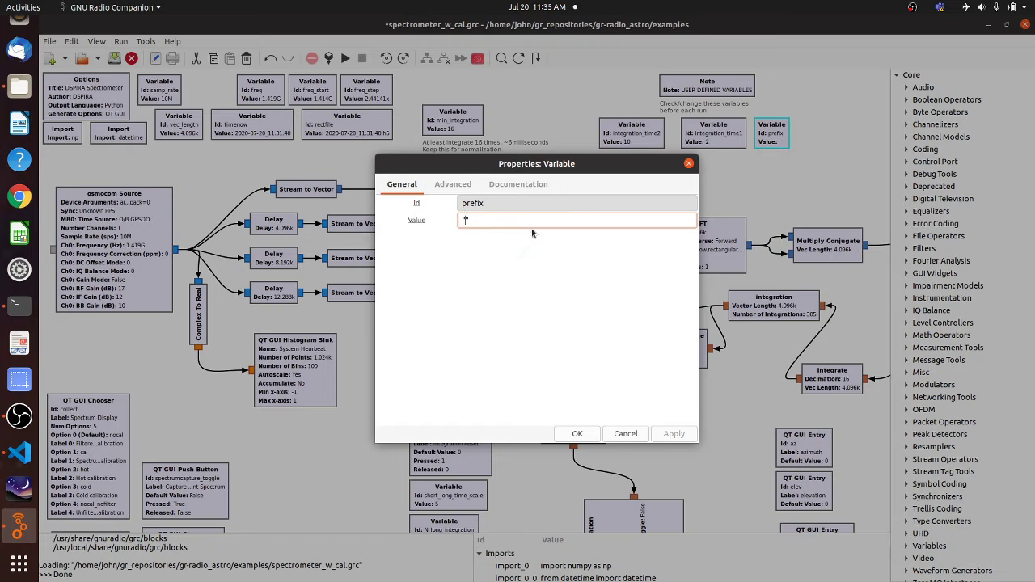
Paste the copied home path into the prefix Value field and close it with a double quote
{"action": "right_click", "coordinate": [465, 218]}
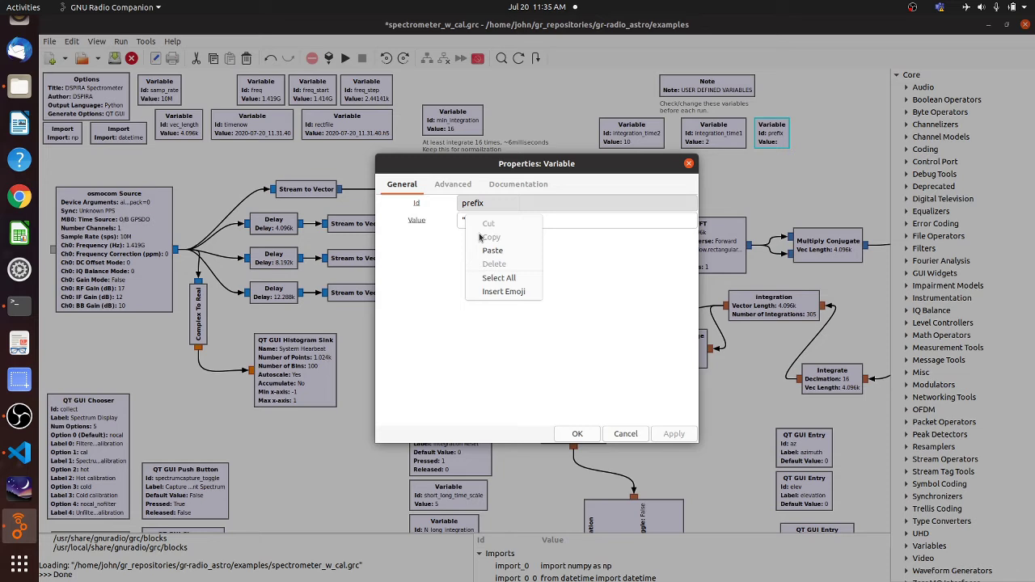
{"action": "left_click", "coordinate": [489, 250]}
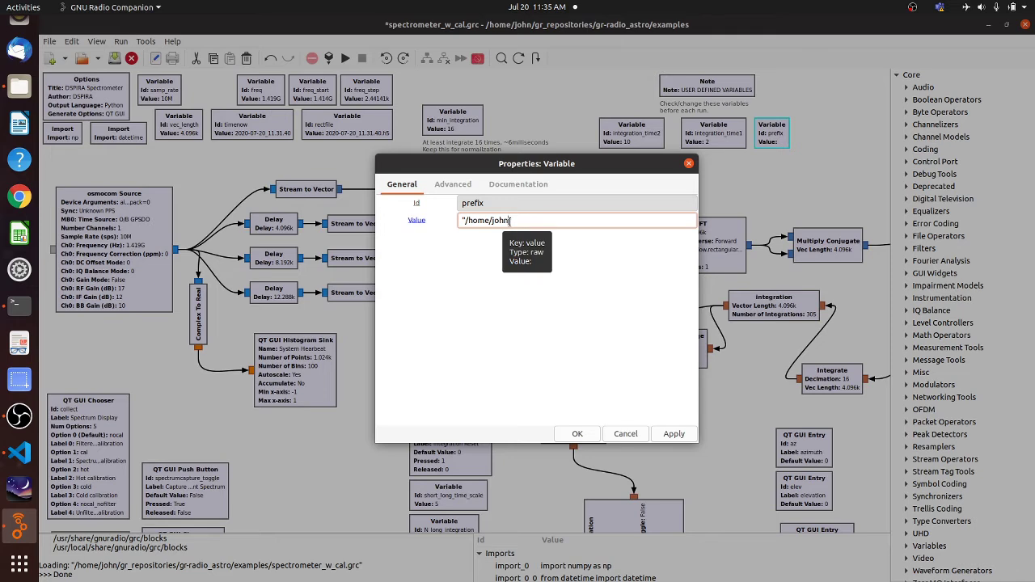
{"action": "type", "text": "\""}
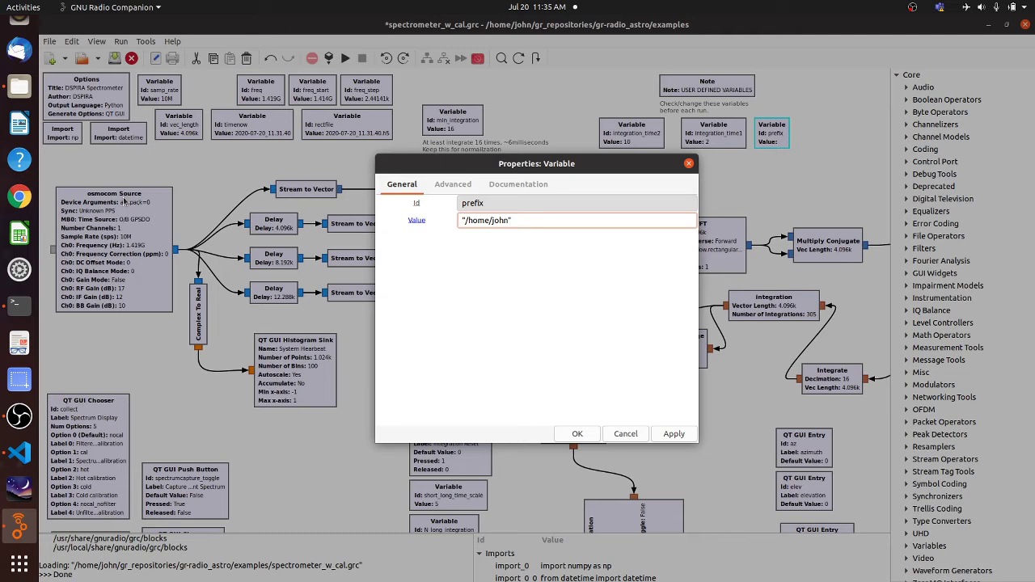
Copy the name Horn_data_July2020 from the Name field of the folder's Properties
{"action": "left_click", "coordinate": [19, 86]}
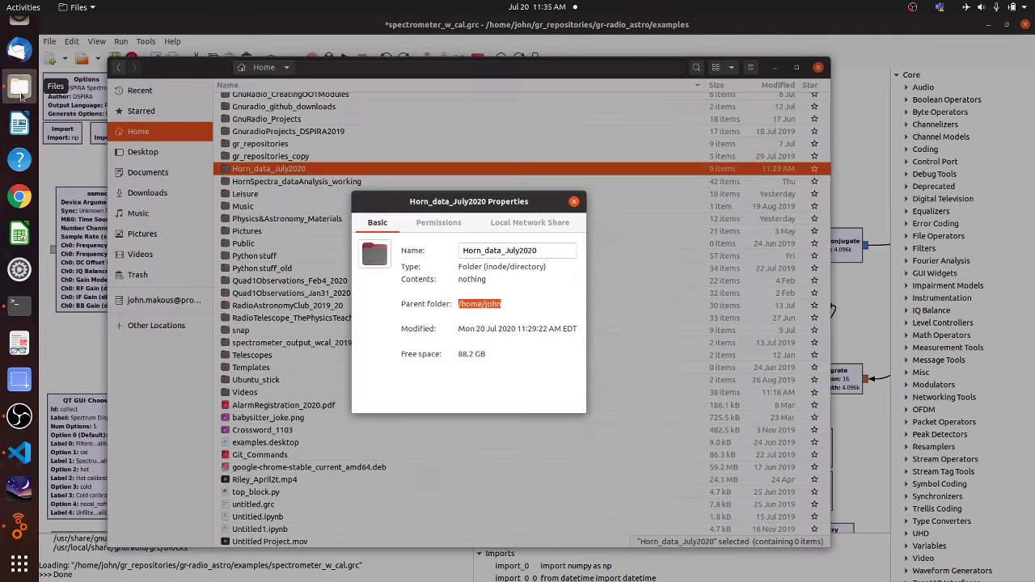
{"action": "double_click", "coordinate": [476, 251]}
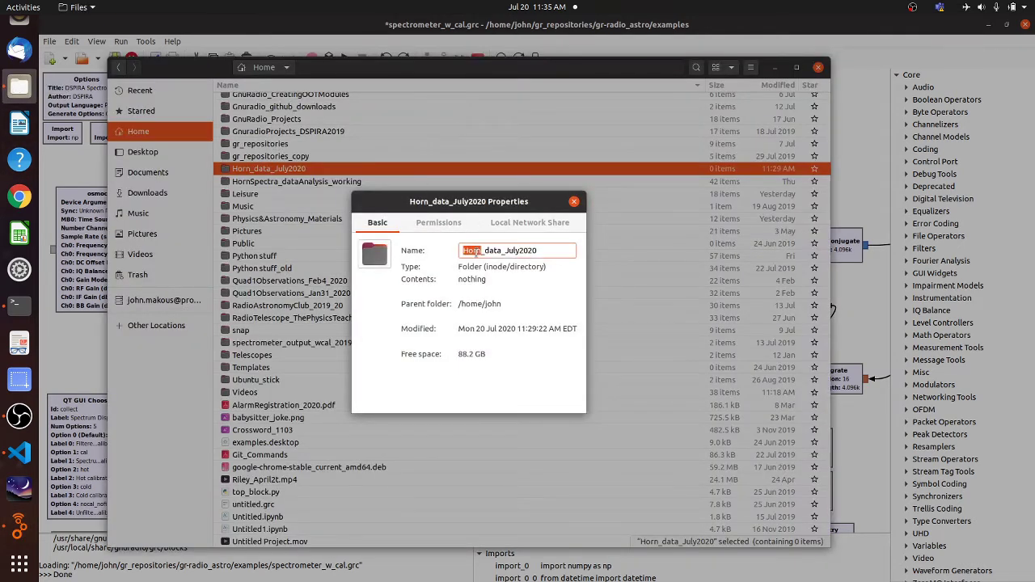
{"action": "right_click", "coordinate": [518, 254]}
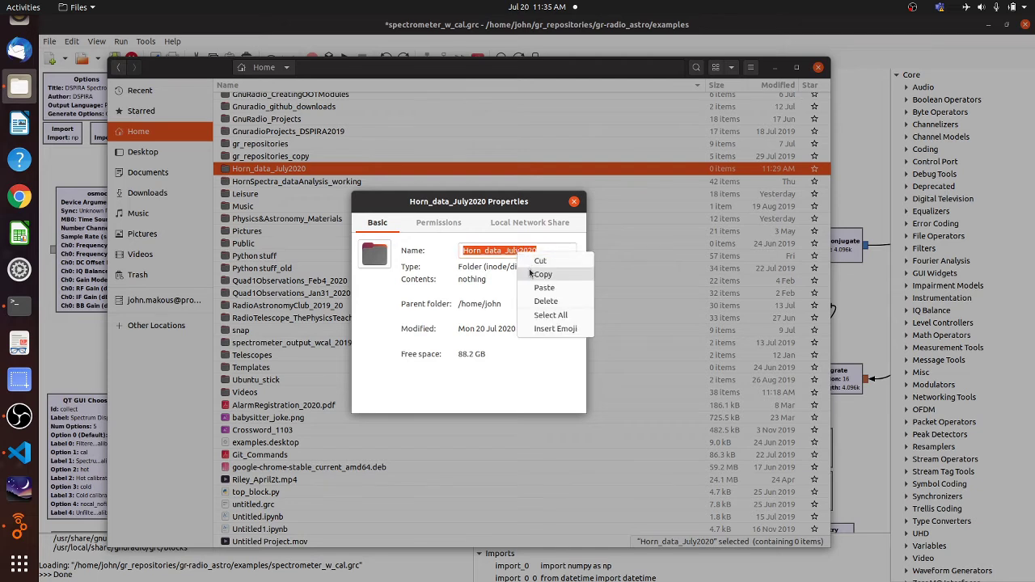
{"action": "left_click", "coordinate": [534, 274]}
Extend the prefix value to the home path plus 'Horn_data_July2020/', then apply and close
{"action": "left_click", "coordinate": [872, 134]}
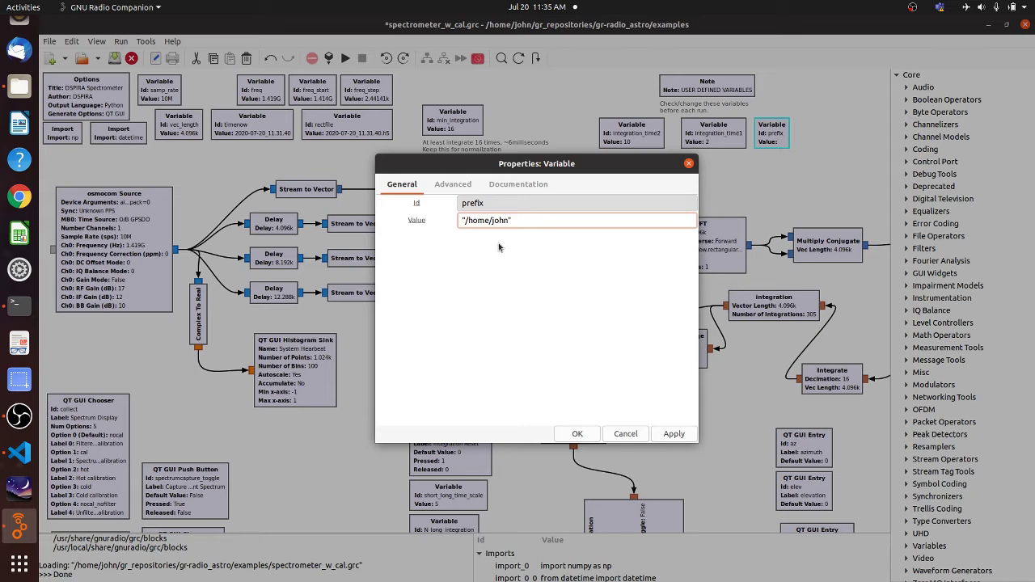
{"action": "type", "text": "\""}
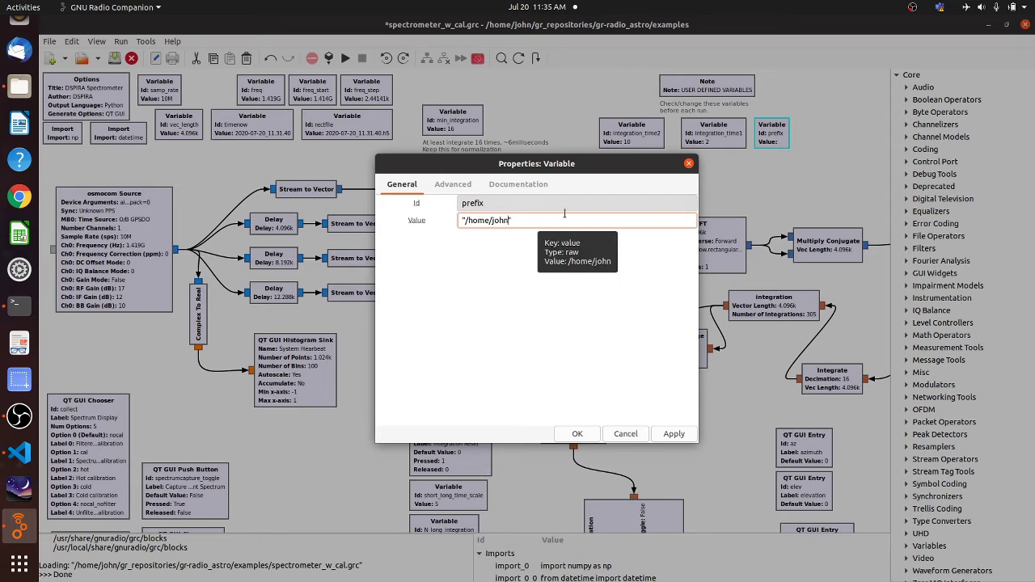
{"action": "left_click", "coordinate": [510, 220]}
{"action": "type", "text": "/"}
{"action": "right_click", "coordinate": [514, 220]}
{"action": "left_click", "coordinate": [526, 254]}
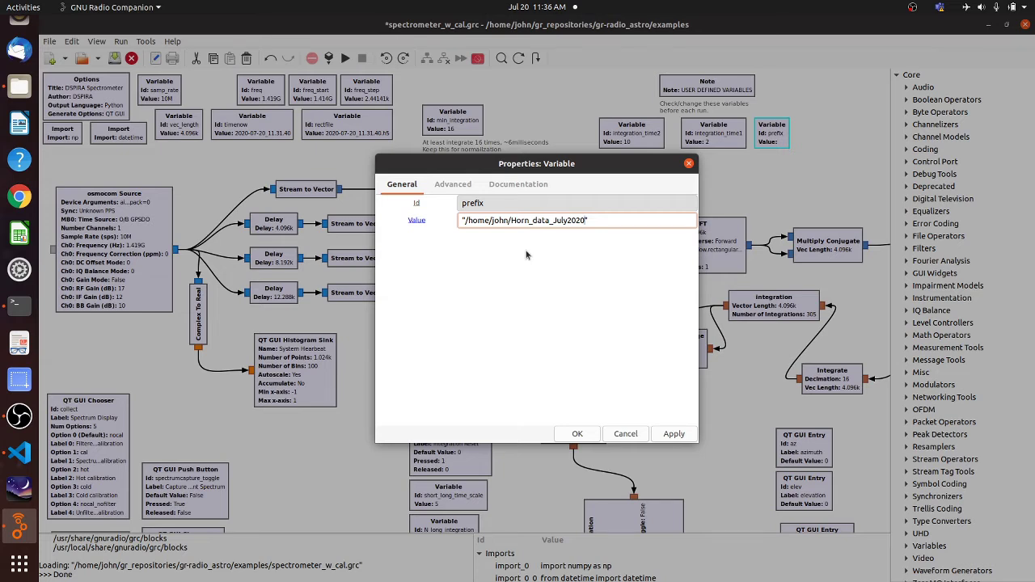
{"action": "type", "text": "/"}
{"action": "left_click", "coordinate": [685, 437]}
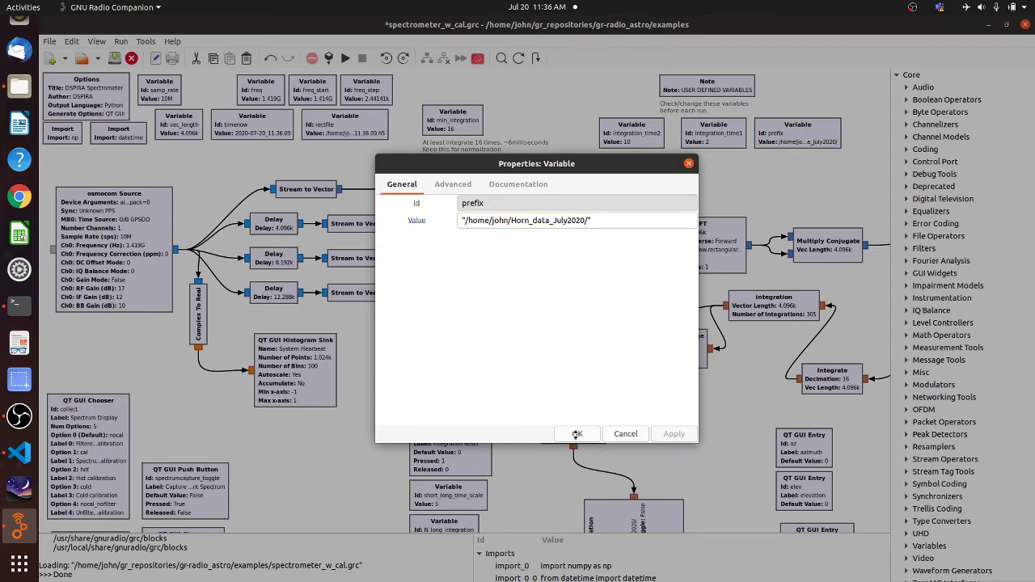
{"action": "key", "text": "Return"}
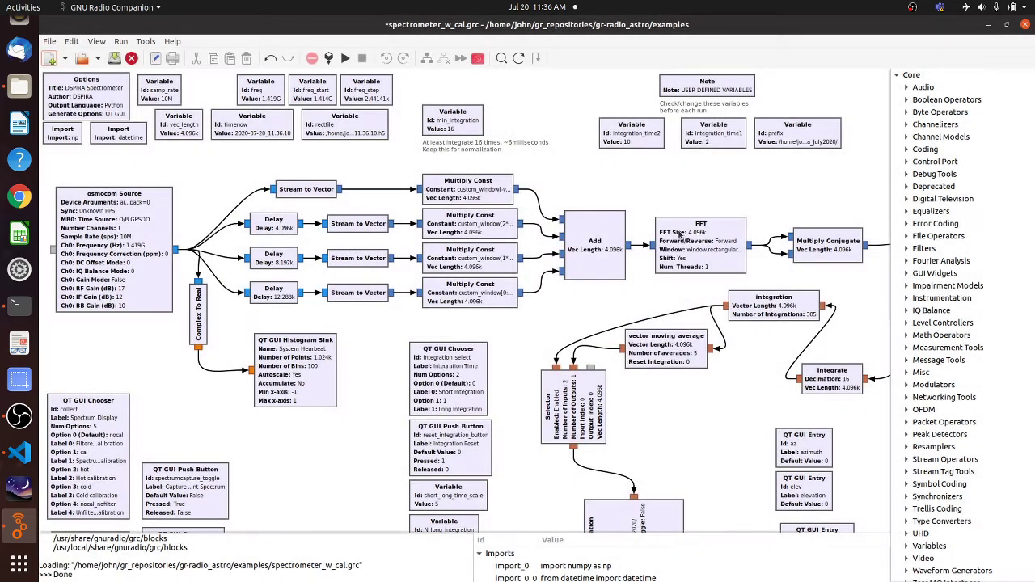
Review integration_time1 and integration_time2 without changes, then run the spectrometer flowgraph
{"action": "double_click", "coordinate": [709, 142]}
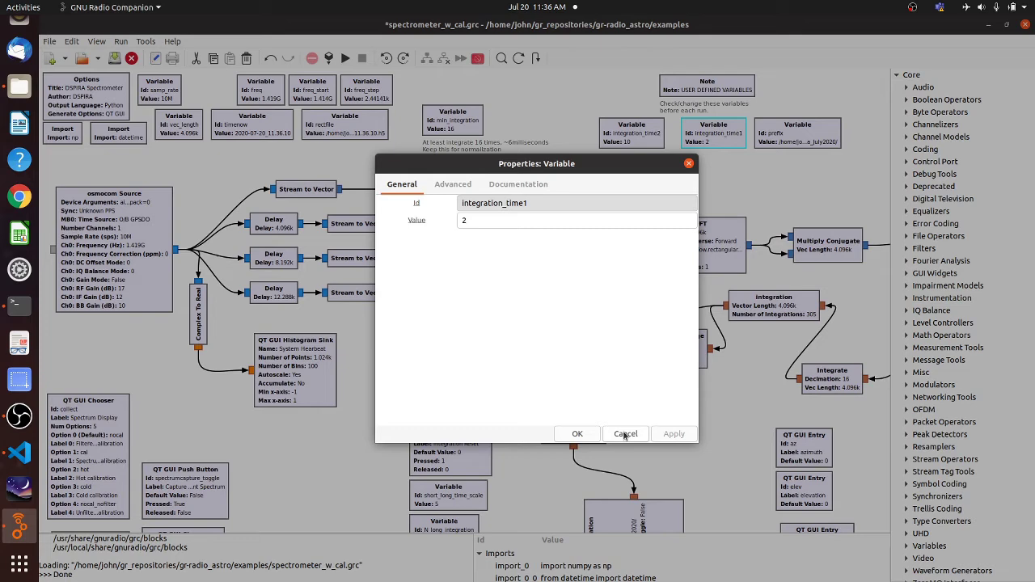
{"action": "left_click", "coordinate": [626, 434]}
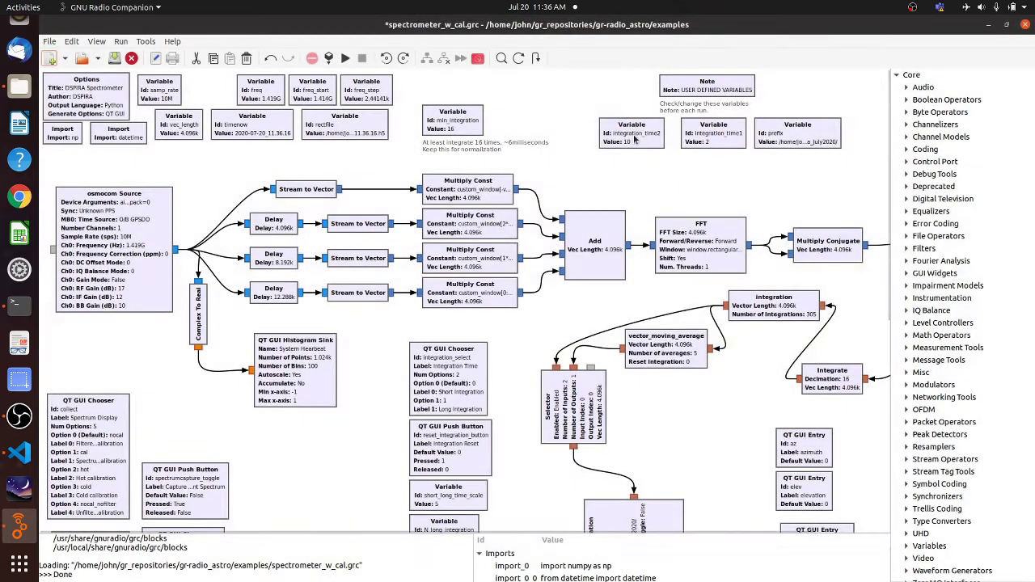
{"action": "double_click", "coordinate": [635, 140]}
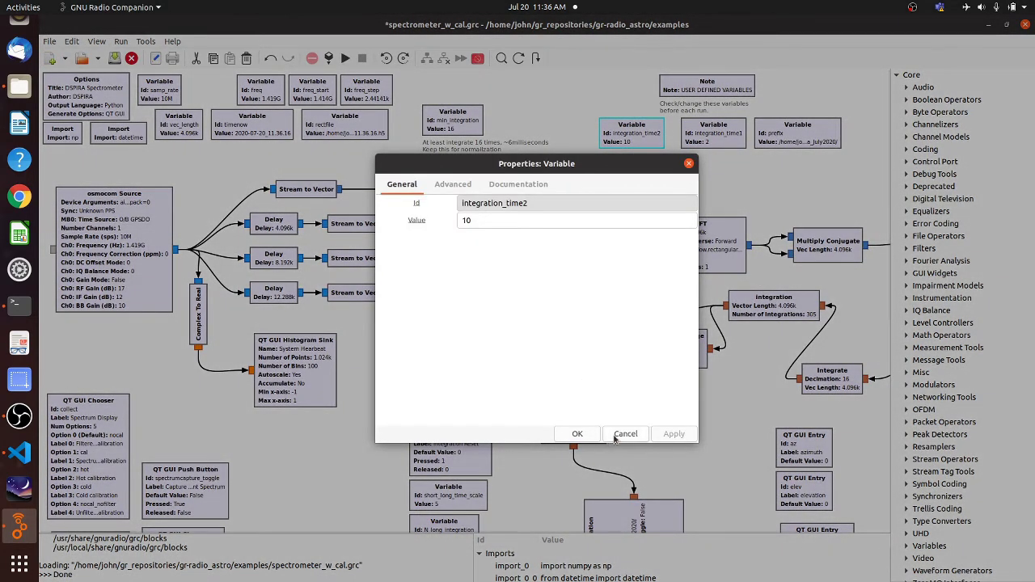
{"action": "left_click", "coordinate": [616, 436]}
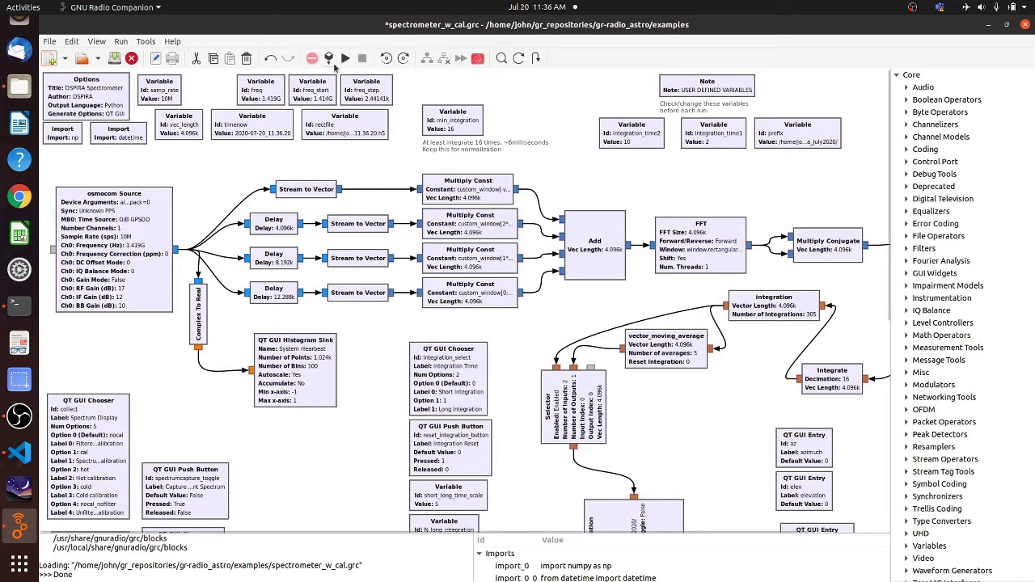
{"action": "left_click", "coordinate": [345, 58]}
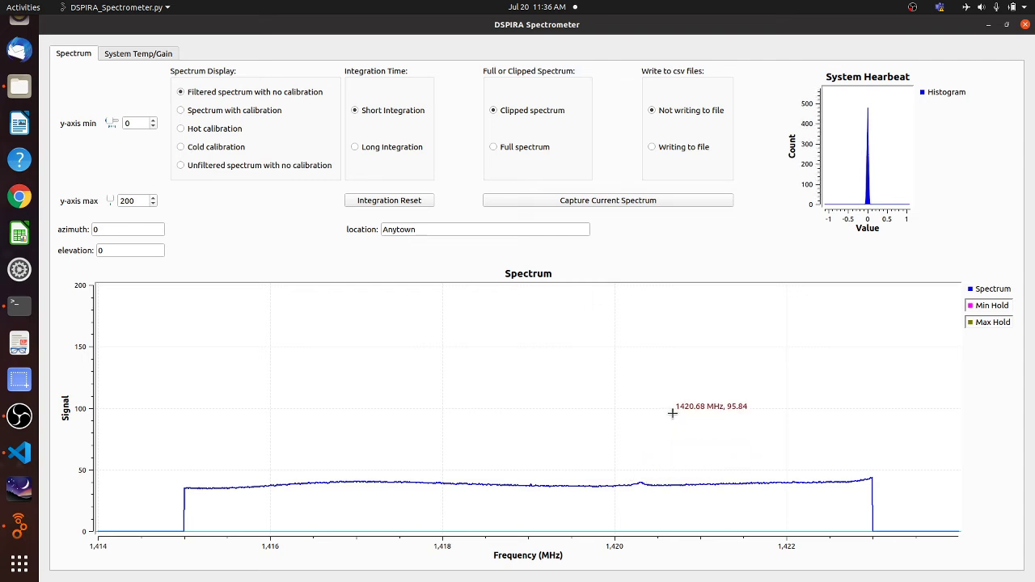
Lower the plot's y-axis maximum to 120 and capture the current spectrum to CSV
{"action": "left_click", "coordinate": [153, 205]}
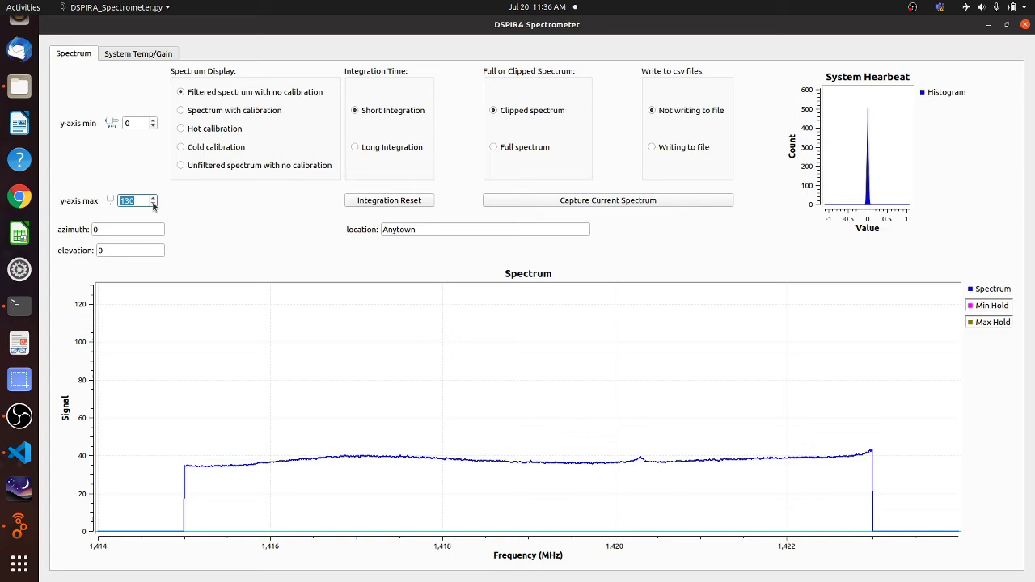
{"action": "left_click", "coordinate": [153, 204]}
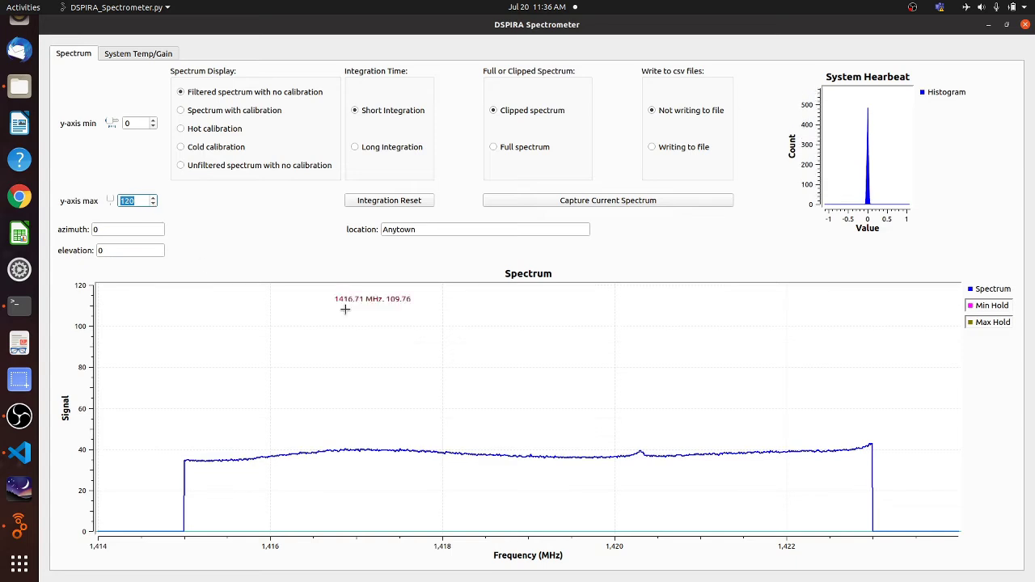
{"action": "left_click", "coordinate": [610, 204]}
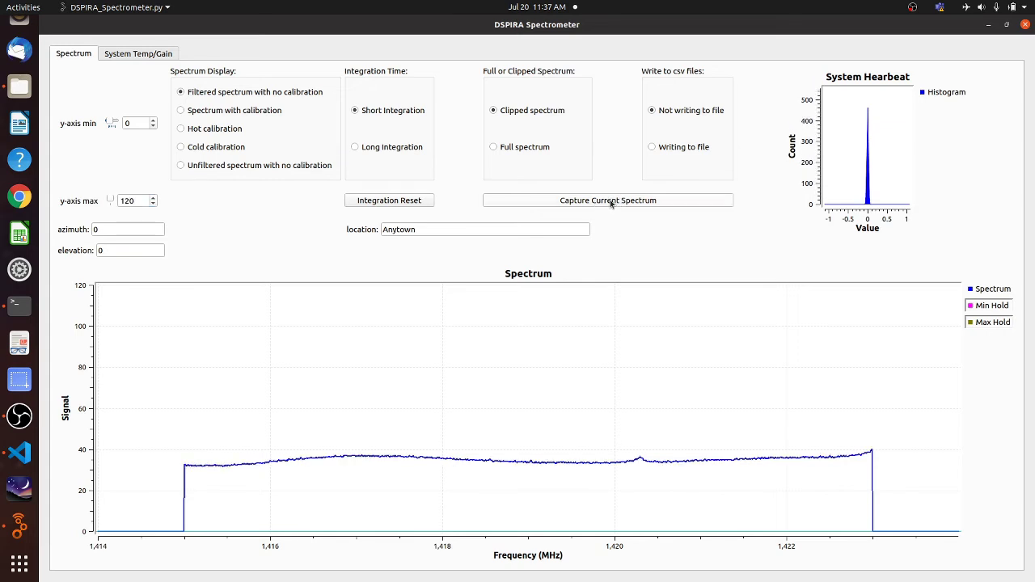
Close the Properties window in Files and open Horn_data_July2020 to see the saved spectrum CSV
{"action": "left_click", "coordinate": [12, 86]}
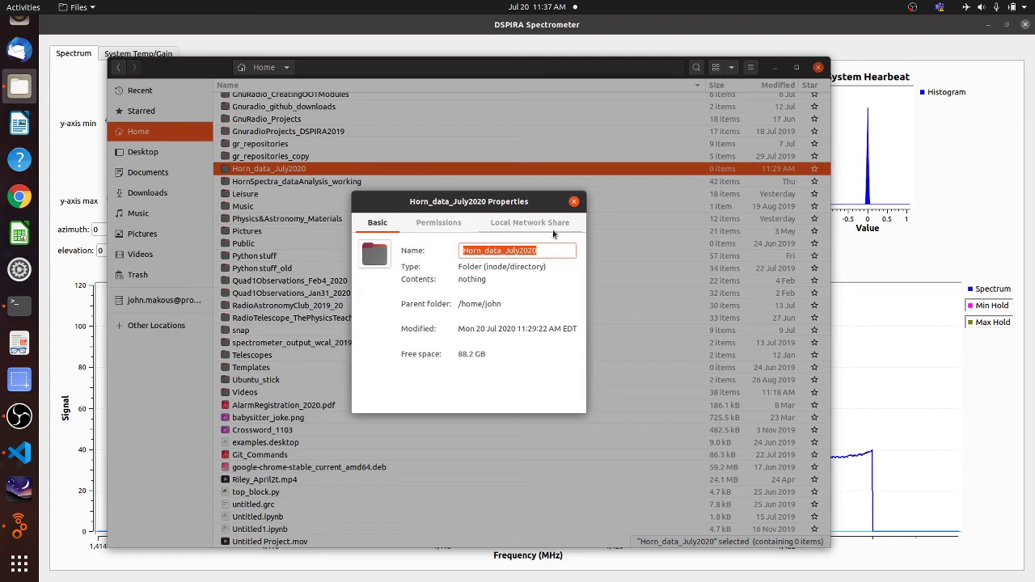
{"action": "left_click", "coordinate": [573, 202]}
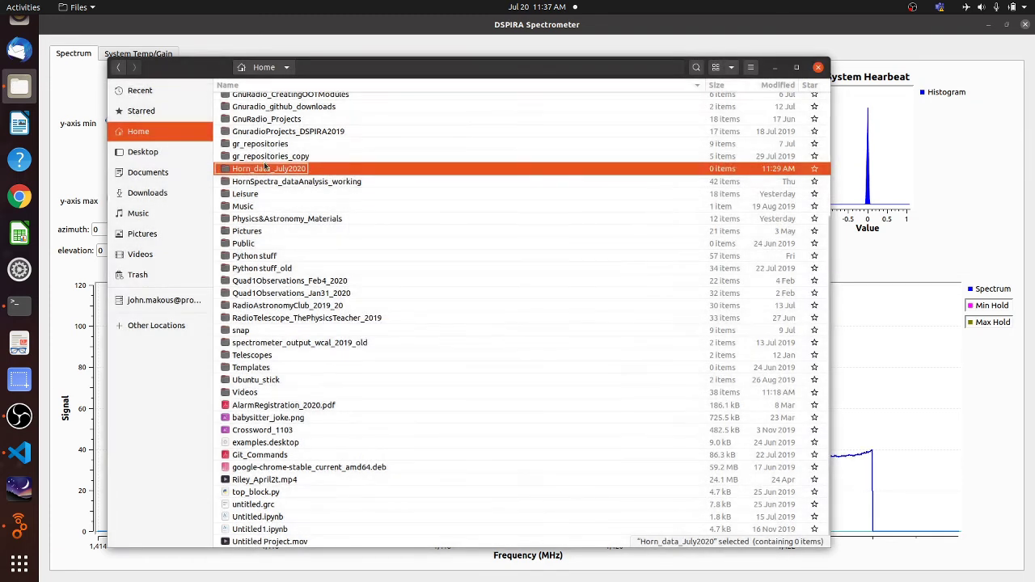
{"action": "left_click", "coordinate": [230, 172]}
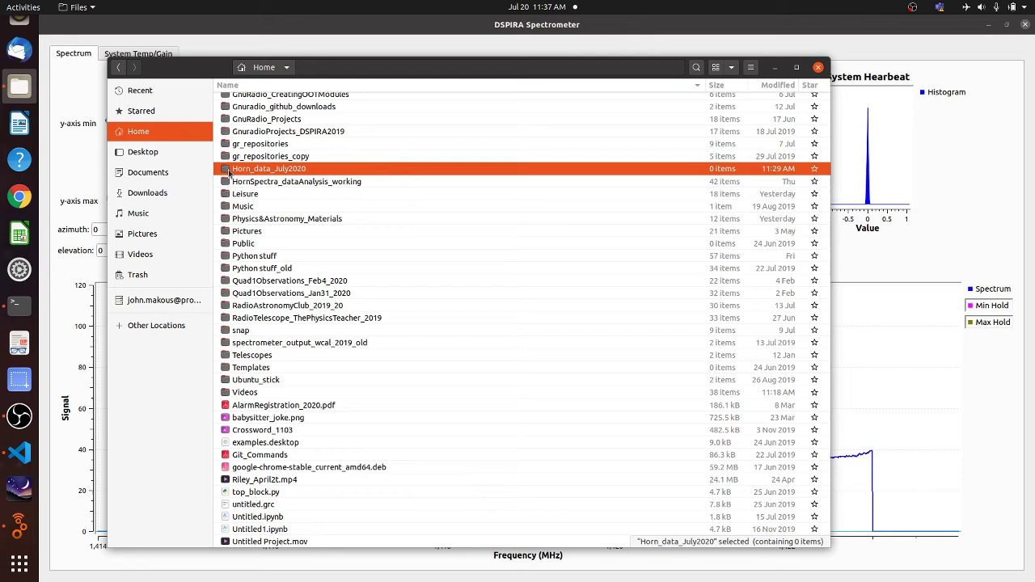
{"action": "double_click", "coordinate": [230, 171]}
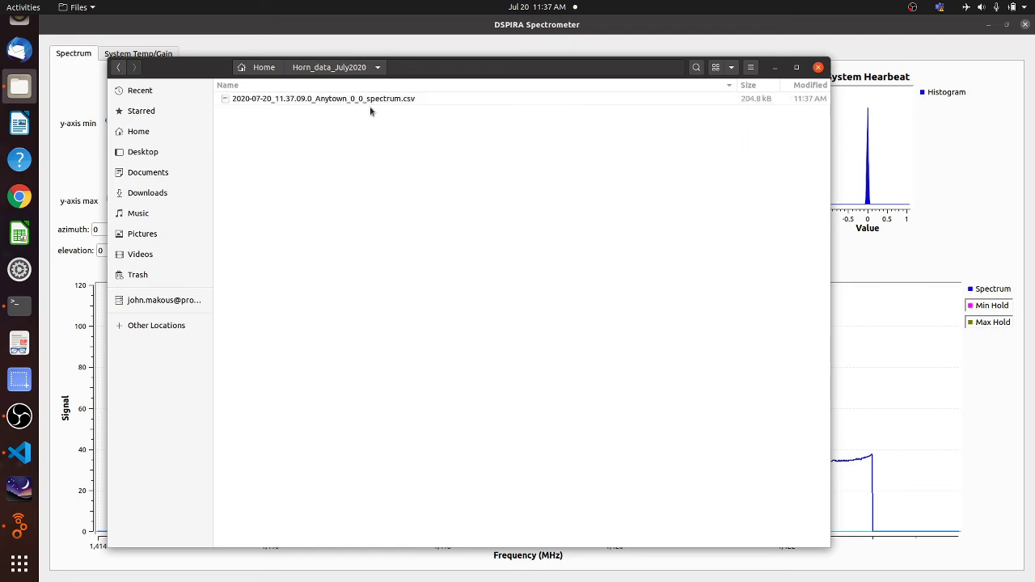
Enter location New York City, azimuth 137 and elevation 52 in the spectrometer
{"action": "left_click", "coordinate": [943, 191]}
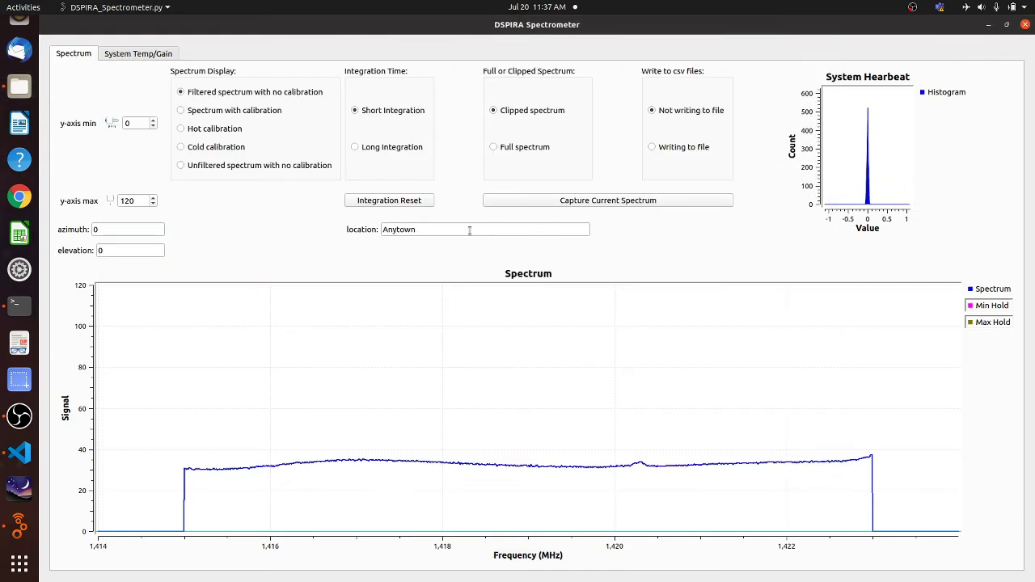
{"action": "left_click", "coordinate": [399, 229]}
{"action": "double_click", "coordinate": [400, 230]}
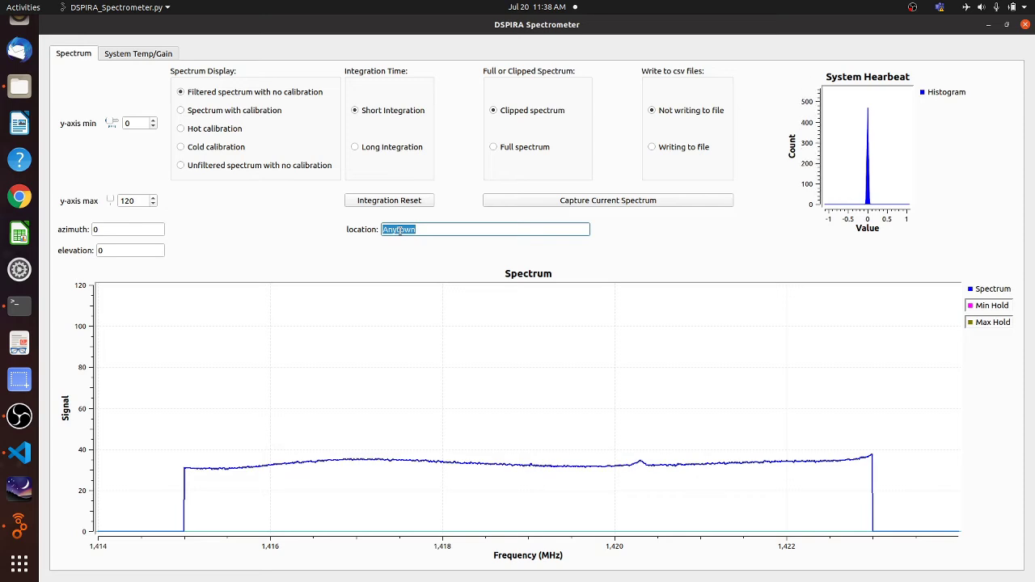
{"action": "type", "text": "New"}
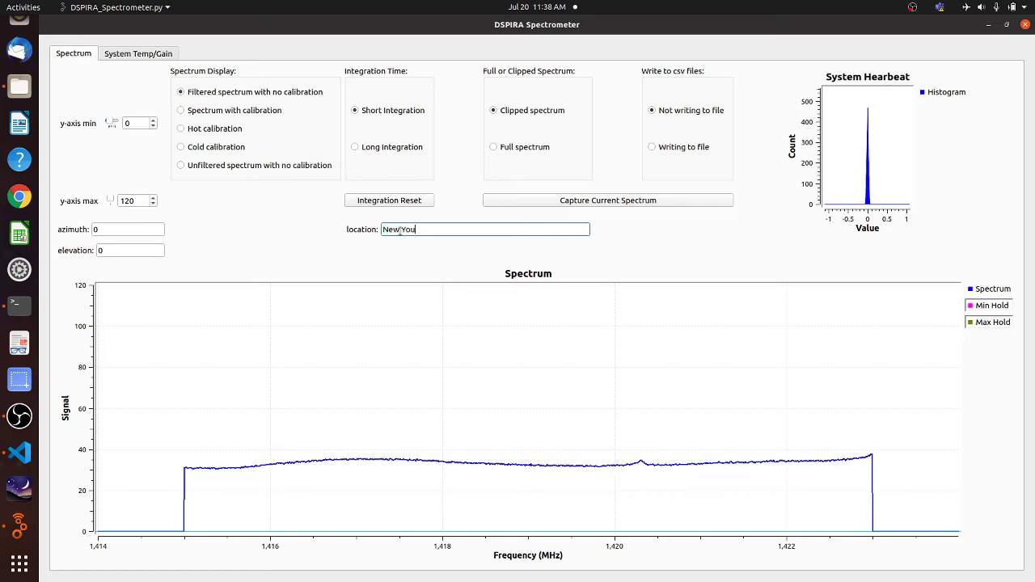
{"action": "type", "text": " York "}
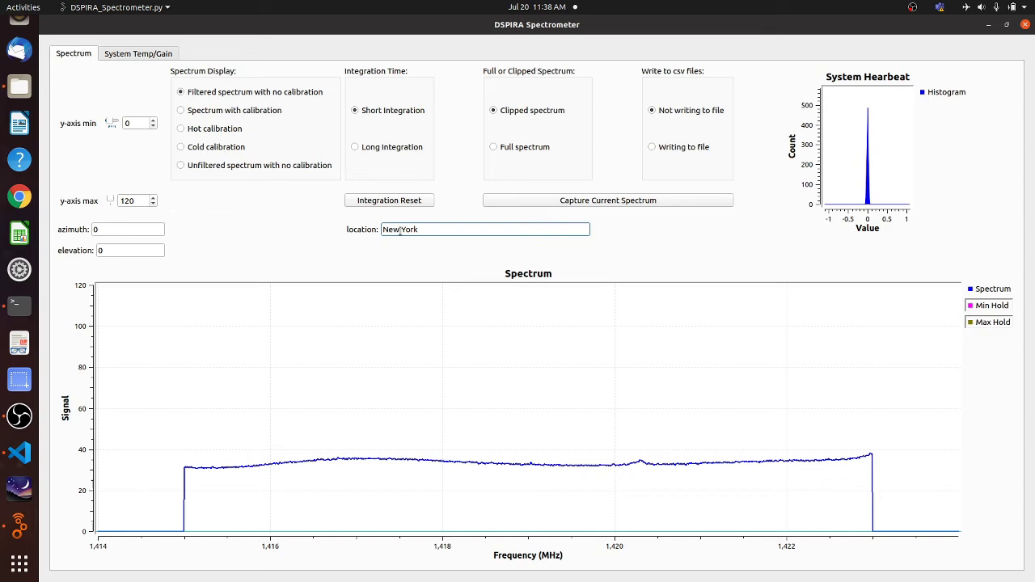
{"action": "type", "text": "City"}
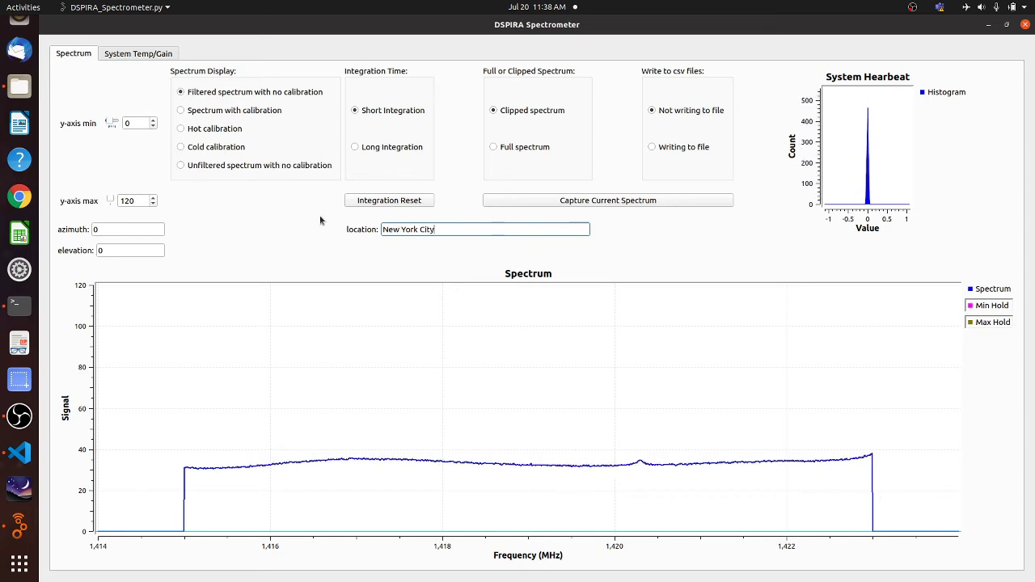
{"action": "double_click", "coordinate": [95, 231]}
{"action": "type", "text": "13"}
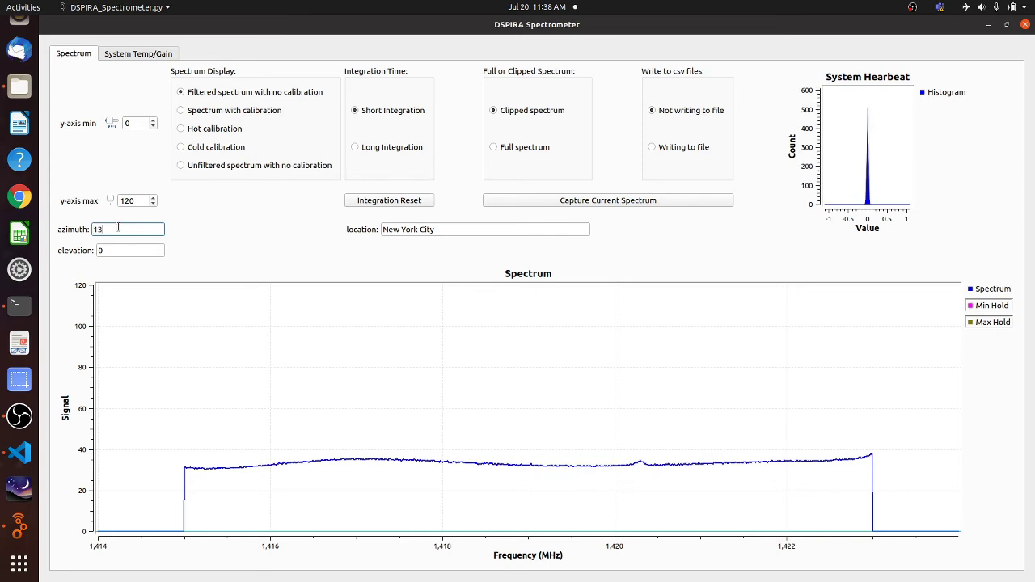
{"action": "type", "text": "7"}
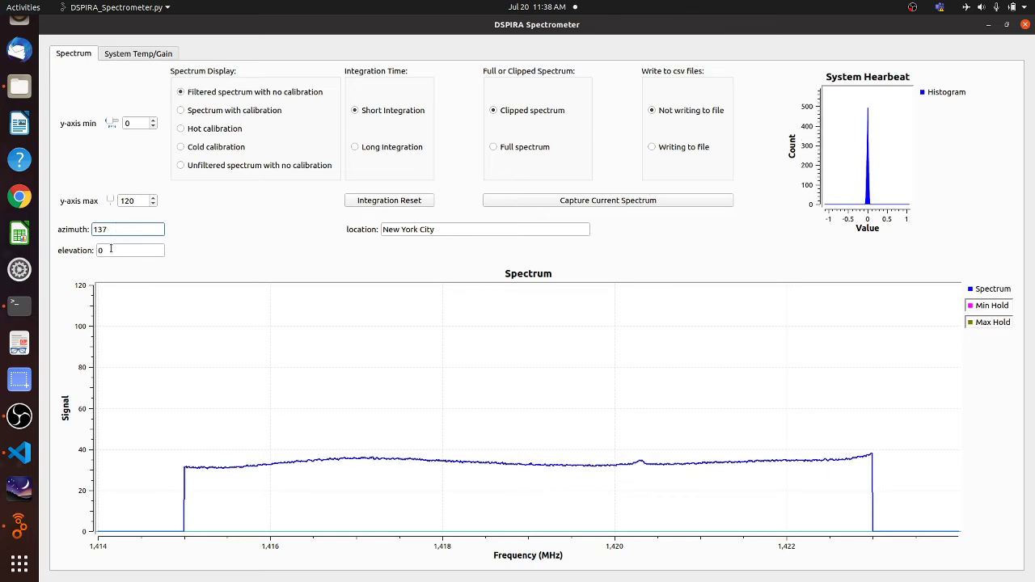
{"action": "left_click", "coordinate": [110, 250]}
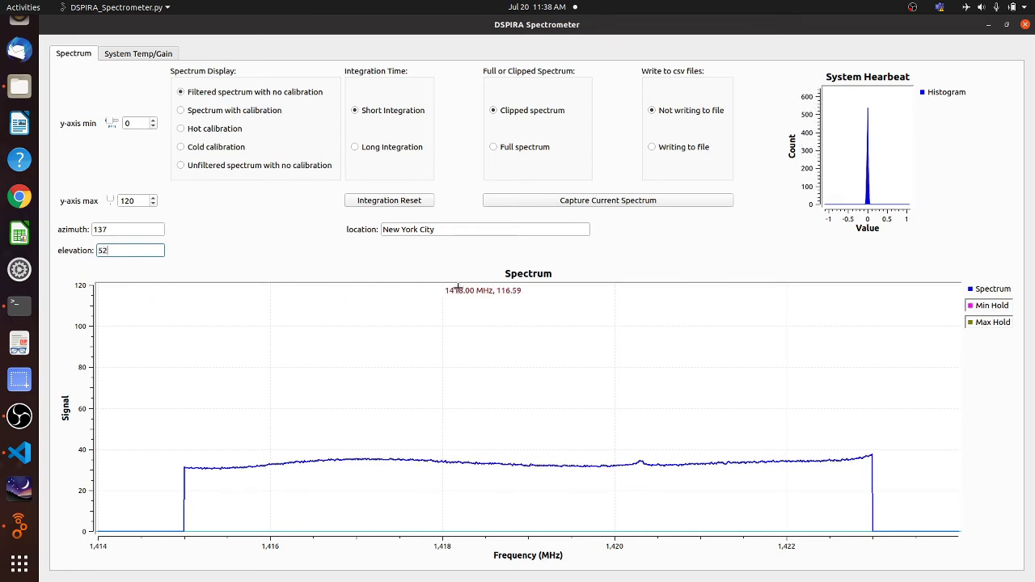
{"action": "left_click", "coordinate": [444, 230]}
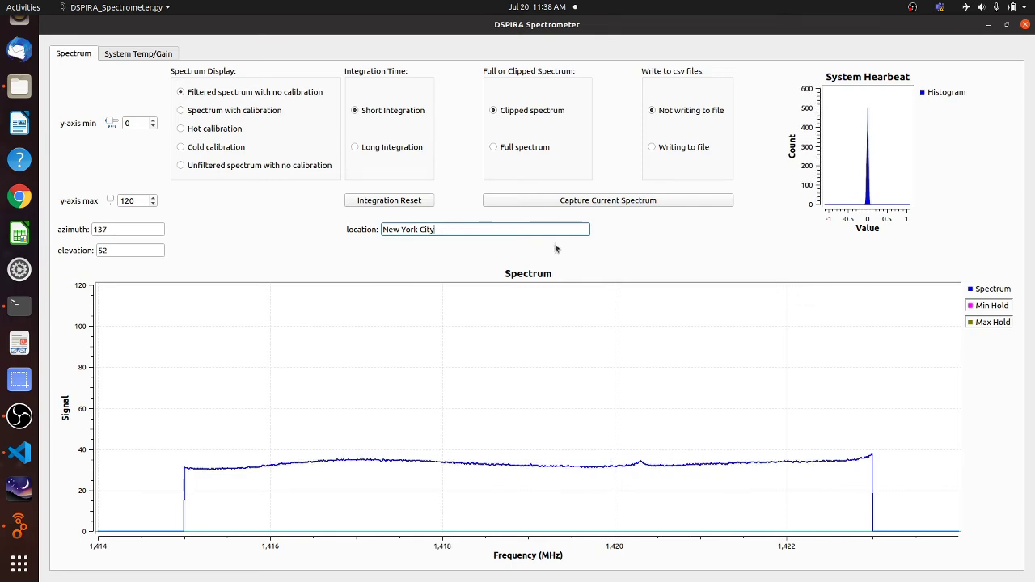
Capture the spectrum, check the New York City 137/52 CSV in Files, then close Files
{"action": "left_click", "coordinate": [613, 203]}
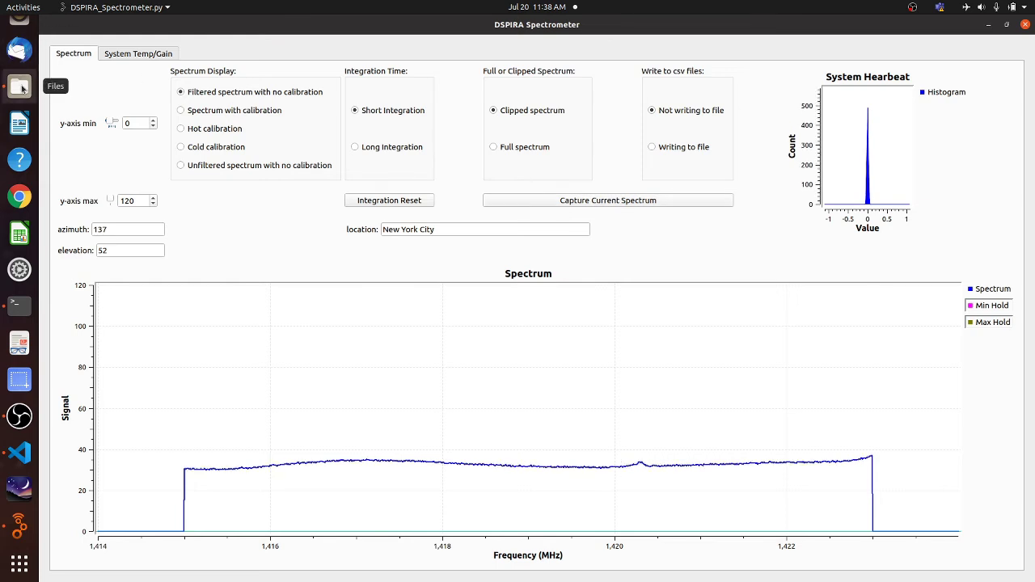
{"action": "left_click", "coordinate": [20, 87]}
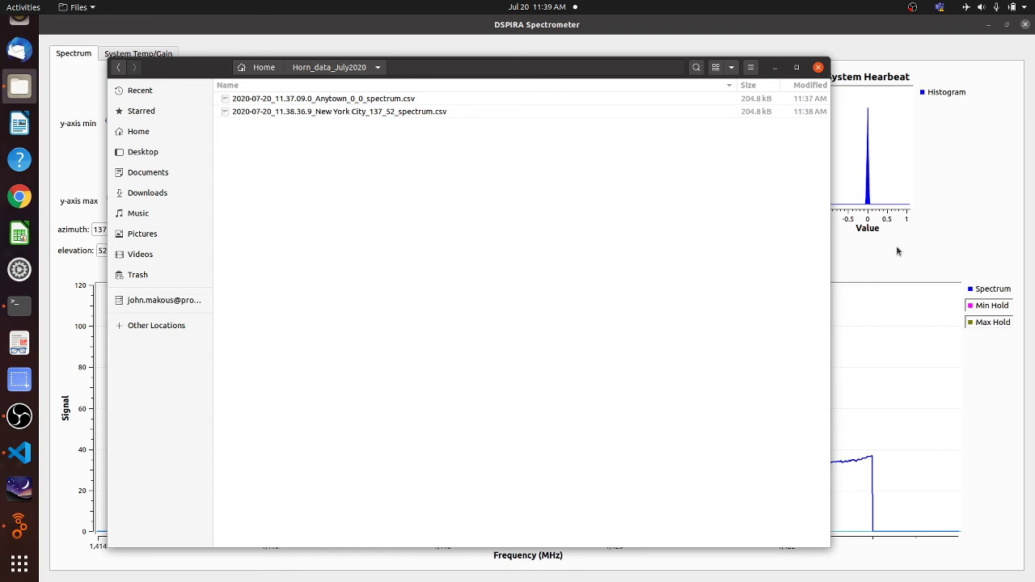
{"action": "key", "text": "ctrl+w"}
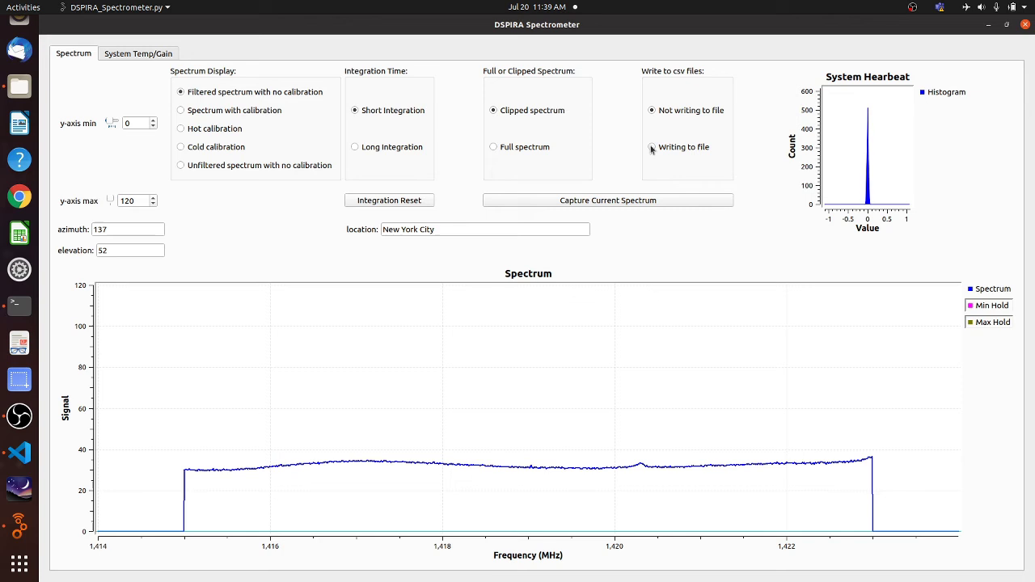
Turn on continuous CSV writing and check the accumulating New York City spectrum files
{"action": "left_click", "coordinate": [651, 147]}
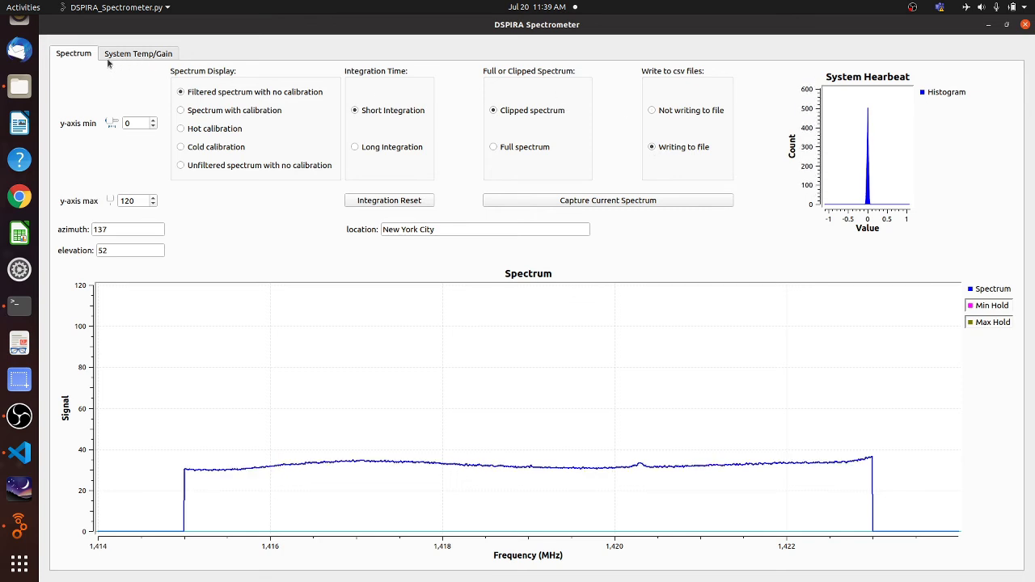
{"action": "left_click", "coordinate": [18, 85]}
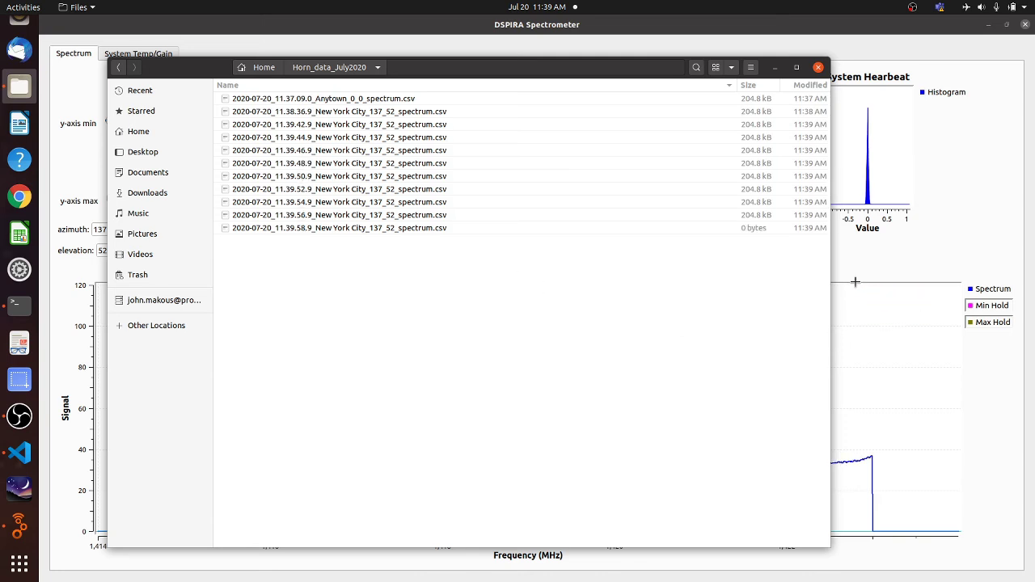
{"action": "left_click", "coordinate": [884, 260]}
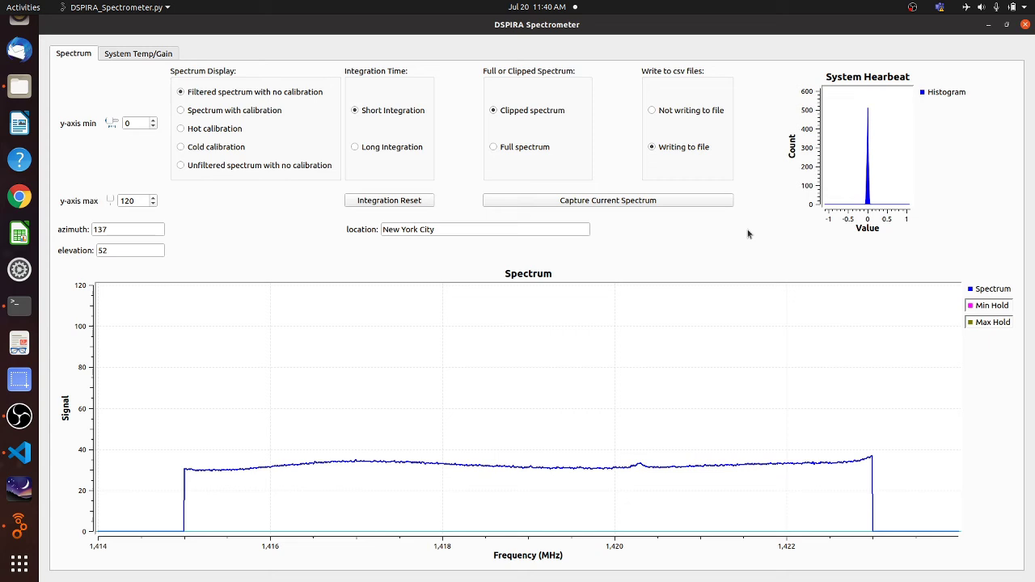
Switch the spectrometer to Long Integration, resume CSV writing, and review the new files in Files
{"action": "left_click", "coordinate": [652, 110]}
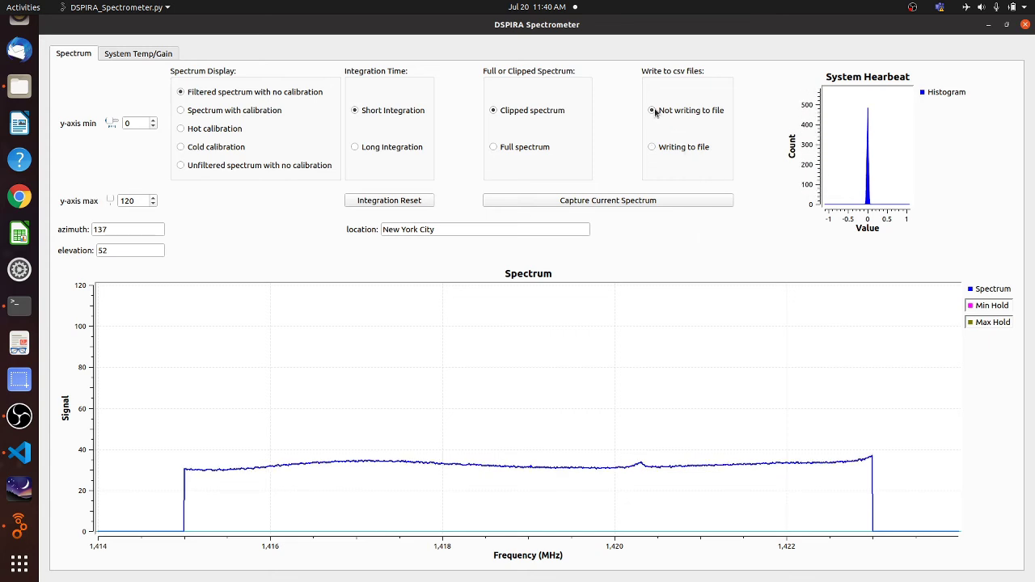
{"action": "left_click", "coordinate": [355, 148]}
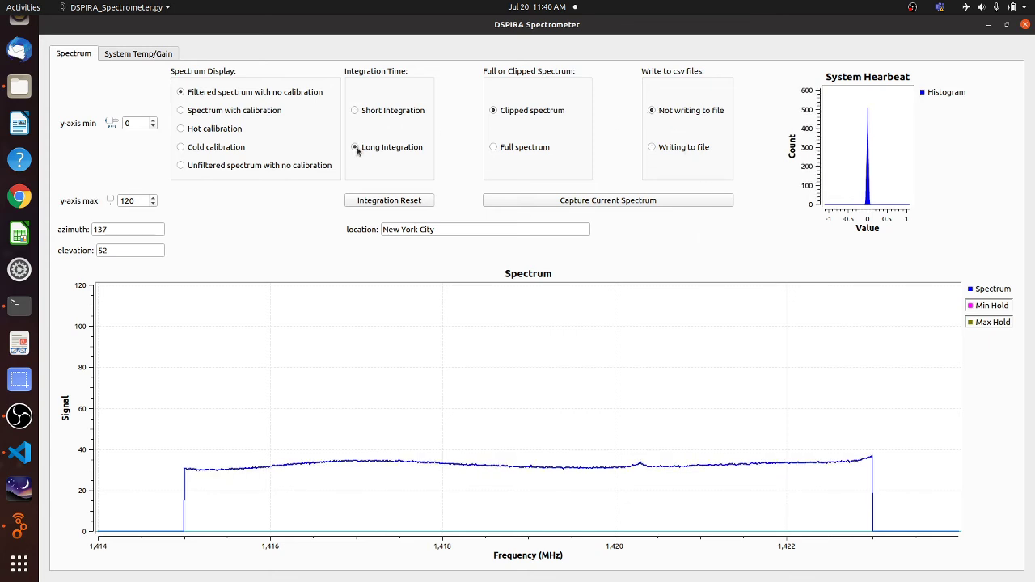
{"action": "left_click", "coordinate": [652, 146]}
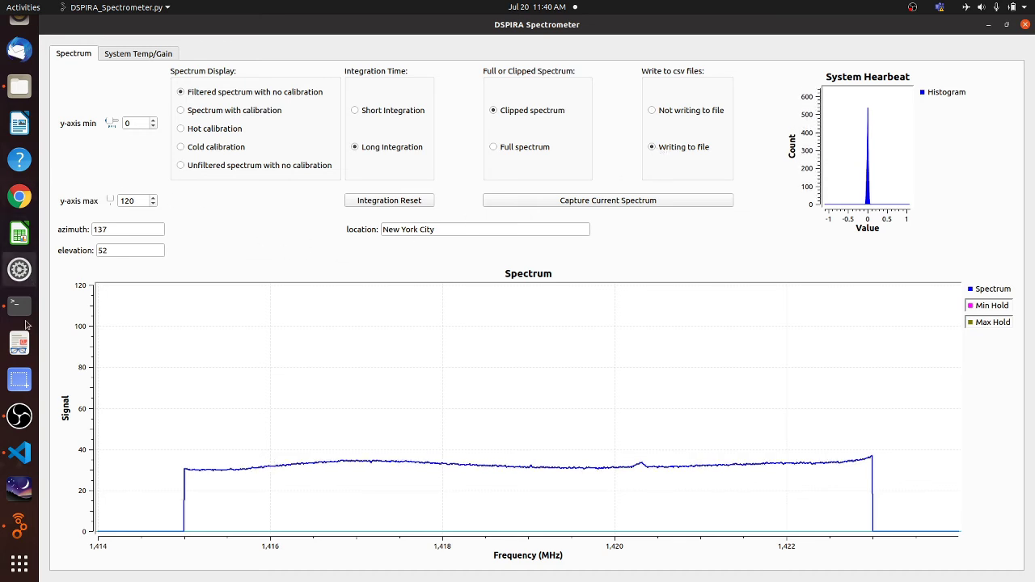
{"action": "left_click", "coordinate": [20, 87]}
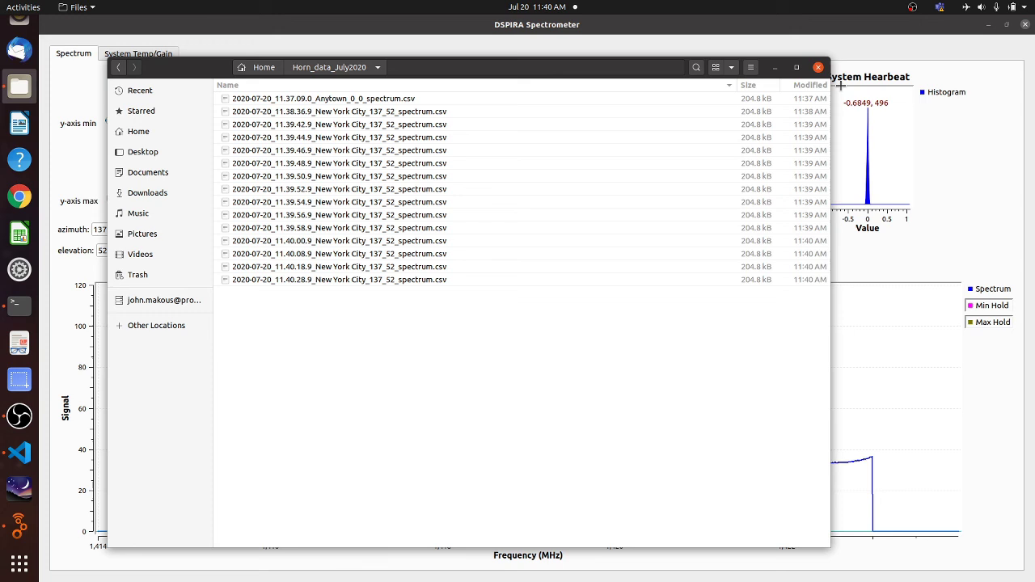
{"action": "left_click", "coordinate": [970, 221]}
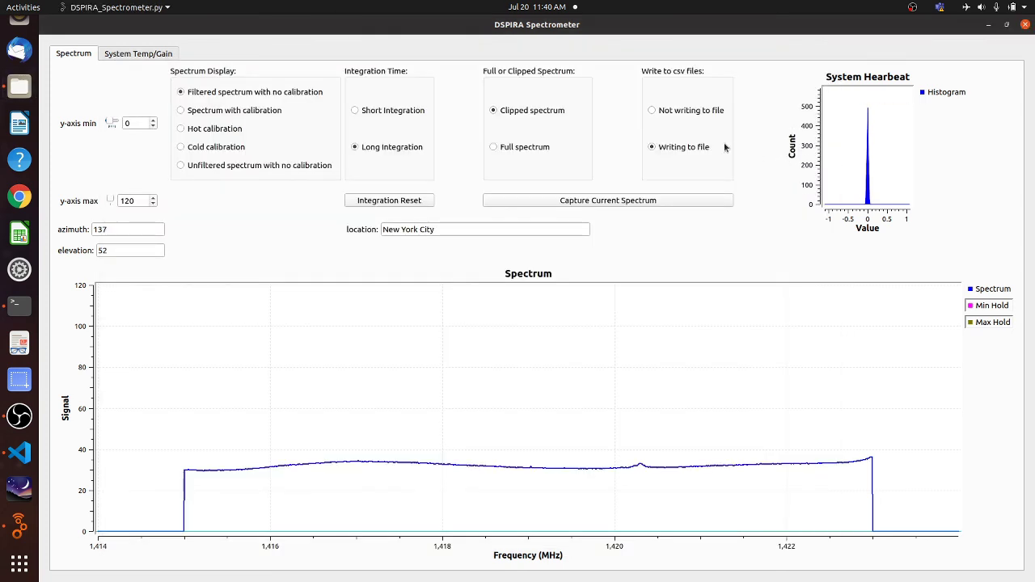
Turn off CSV writing and open the 11.39.52.9 New York City spectrum CSV from Files
{"action": "left_click", "coordinate": [650, 110]}
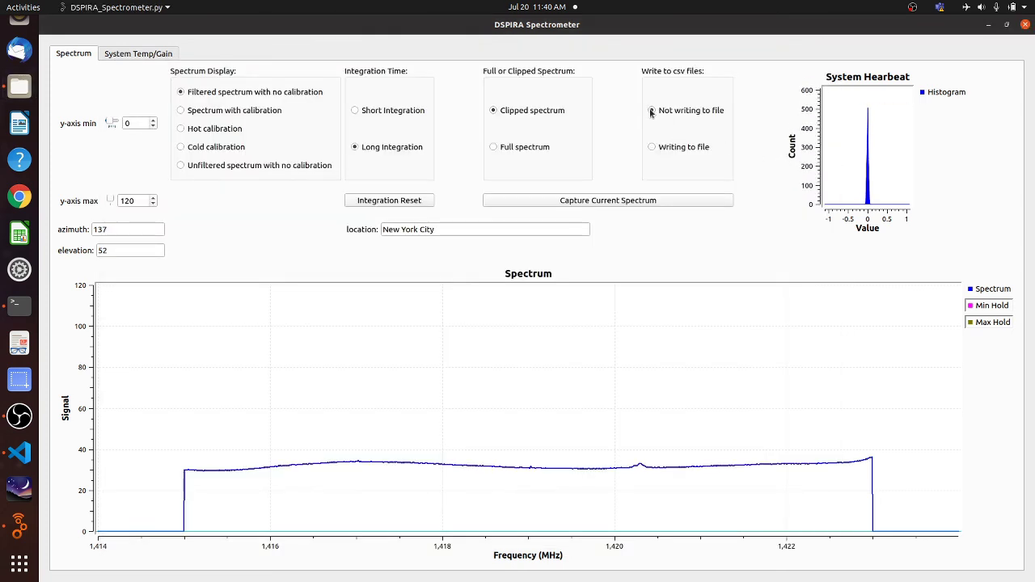
{"action": "left_click", "coordinate": [23, 90]}
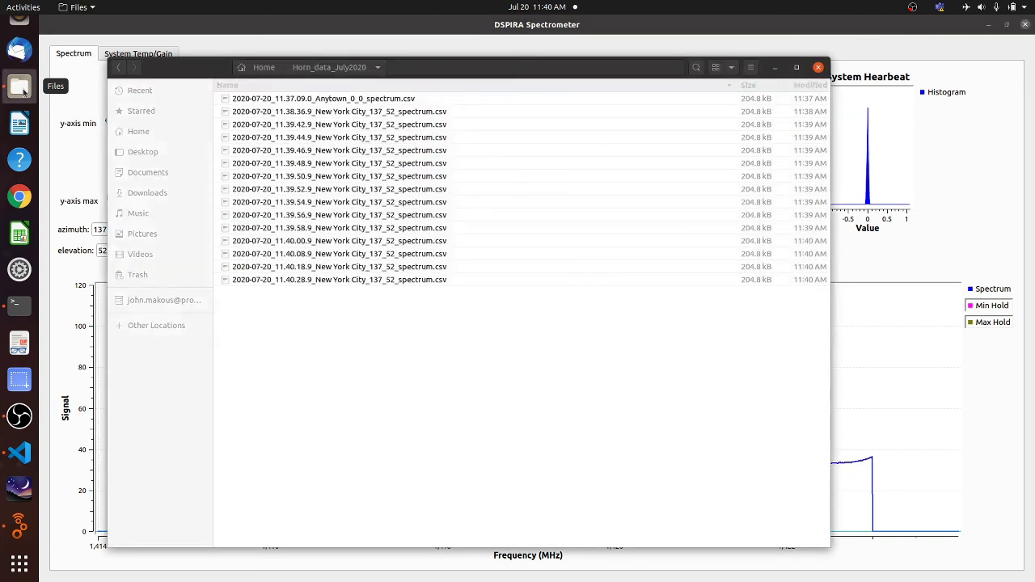
{"action": "double_click", "coordinate": [341, 192]}
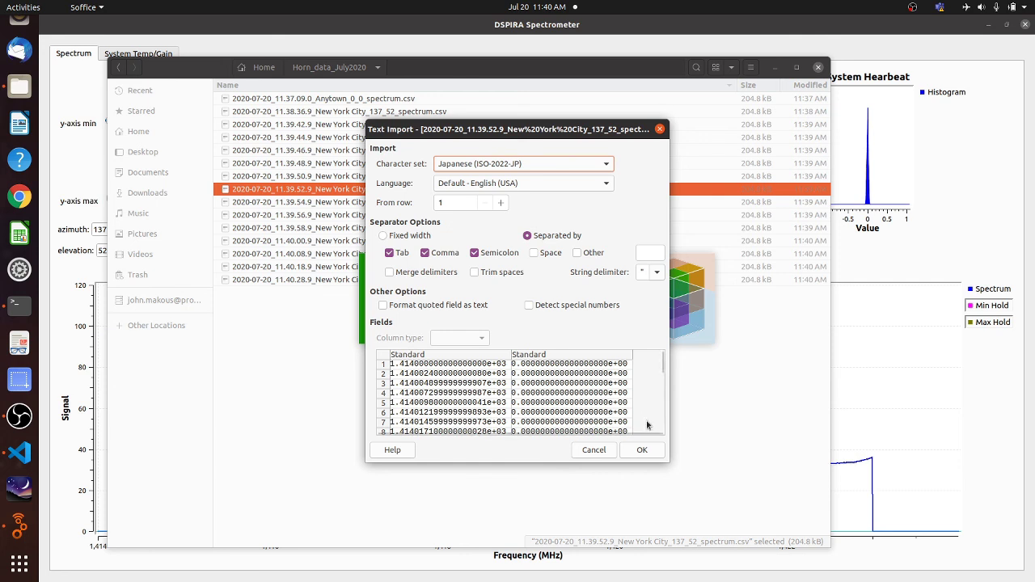
Accept the text import defaults, scroll the imported data, and select columns A and B
{"action": "left_click", "coordinate": [654, 451]}
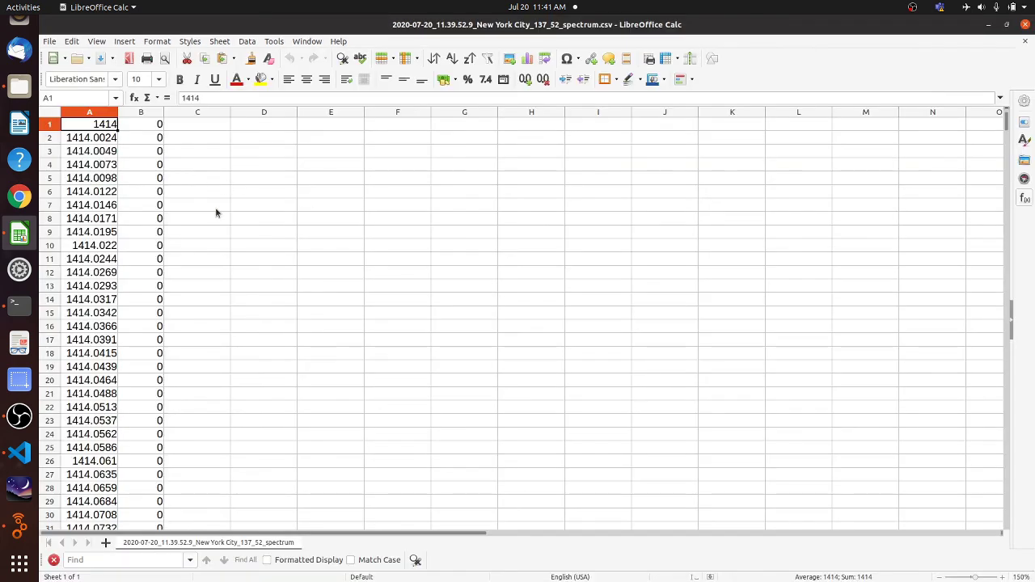
{"action": "scroll", "coordinate": [217, 231], "scroll_direction": "down", "scroll_amount": 20}
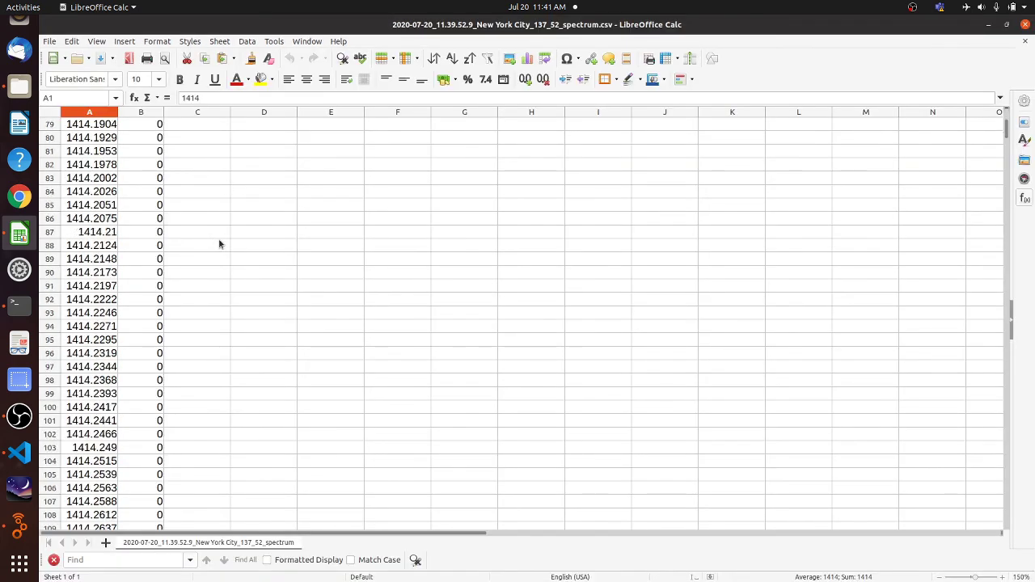
{"action": "scroll", "coordinate": [220, 245], "scroll_direction": "down", "scroll_amount": 14}
{"action": "left_click_drag", "start_coordinate": [89, 112], "coordinate": [179, 77]}
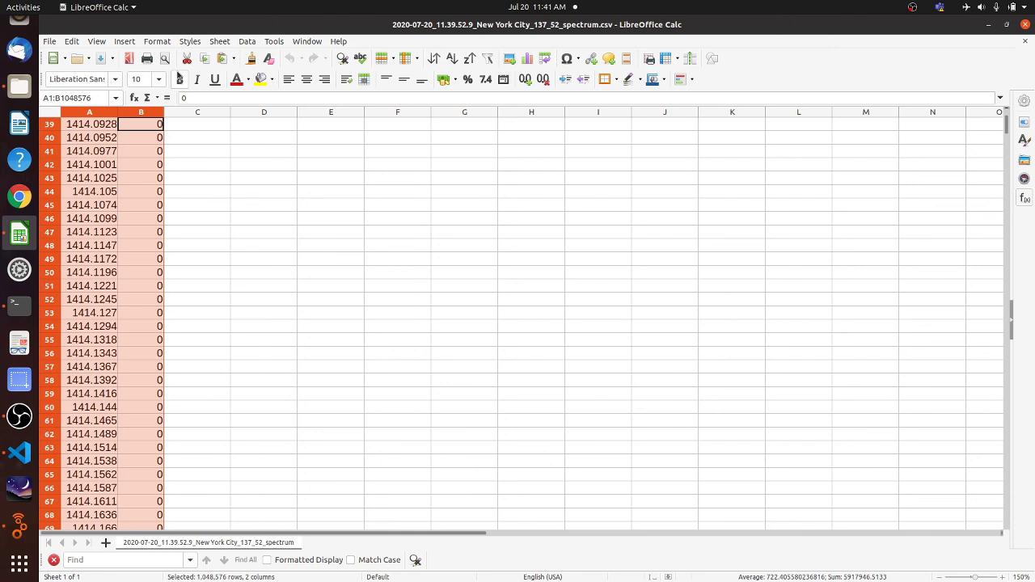
Insert an XY (Scatter) Lines Only chart from columns A and B
{"action": "left_click", "coordinate": [124, 41]}
{"action": "left_click", "coordinate": [138, 69]}
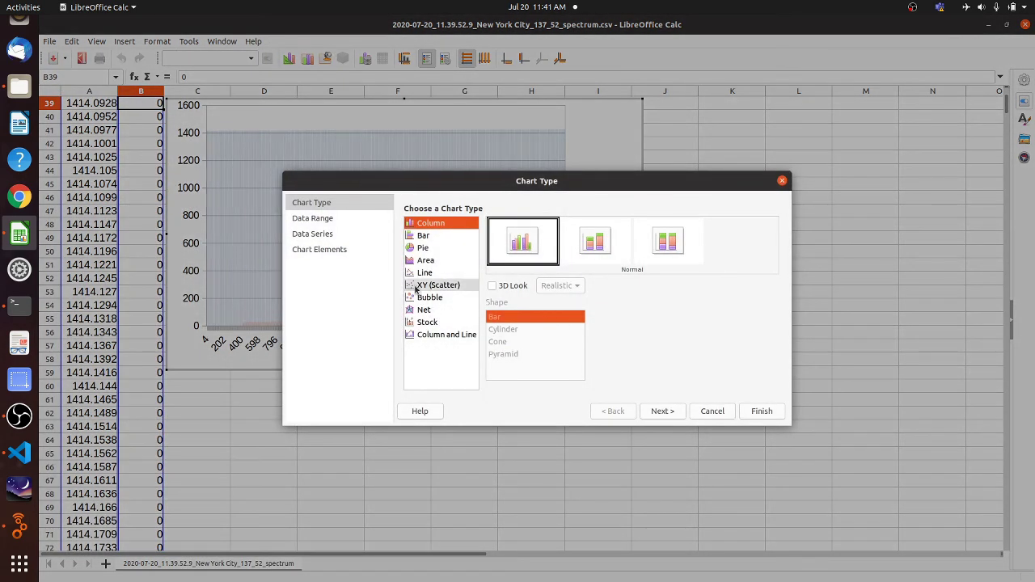
{"action": "left_click", "coordinate": [425, 286]}
{"action": "left_click", "coordinate": [668, 253]}
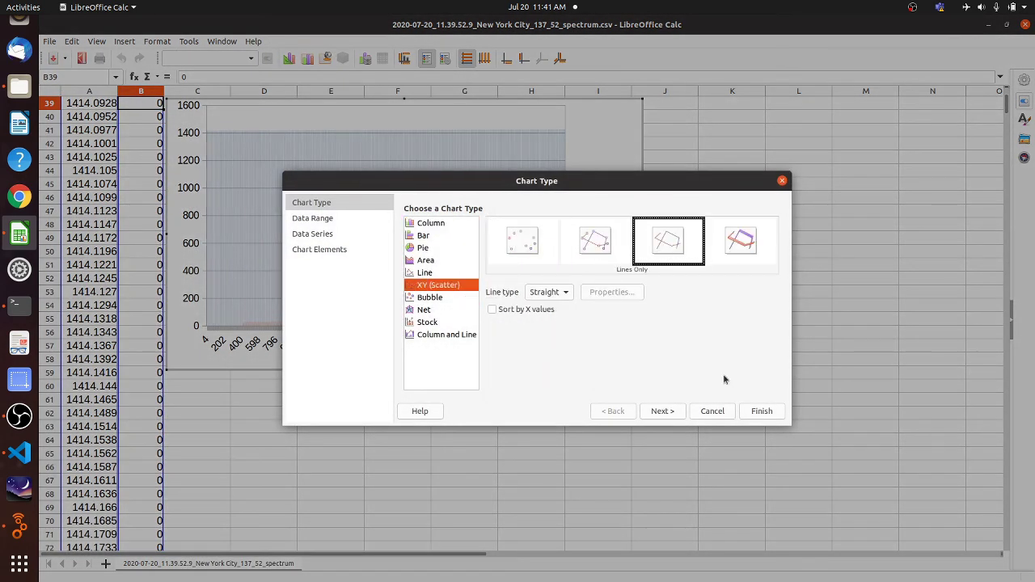
{"action": "left_click", "coordinate": [747, 414]}
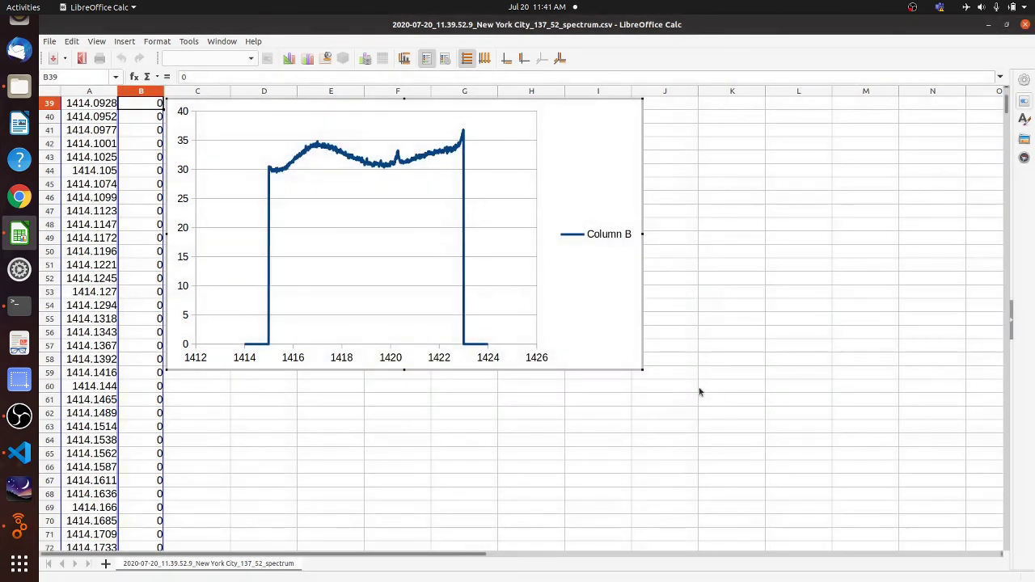
Enlarge the chart over the empty sheet area and delete its Column B legend
{"action": "left_click_drag", "start_coordinate": [641, 371], "coordinate": [899, 519]}
{"action": "left_click", "coordinate": [856, 313]}
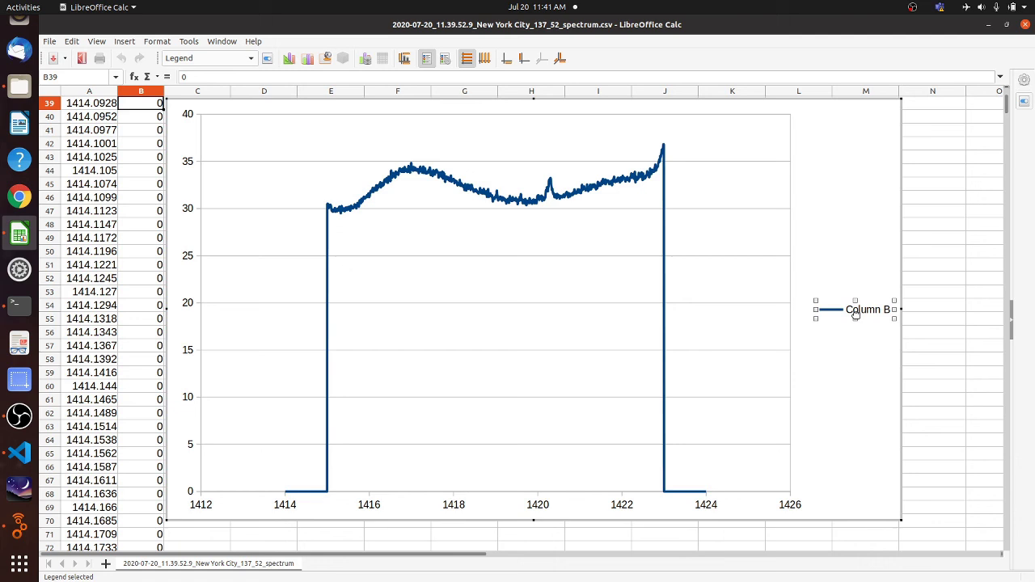
{"action": "key", "text": "Delete"}
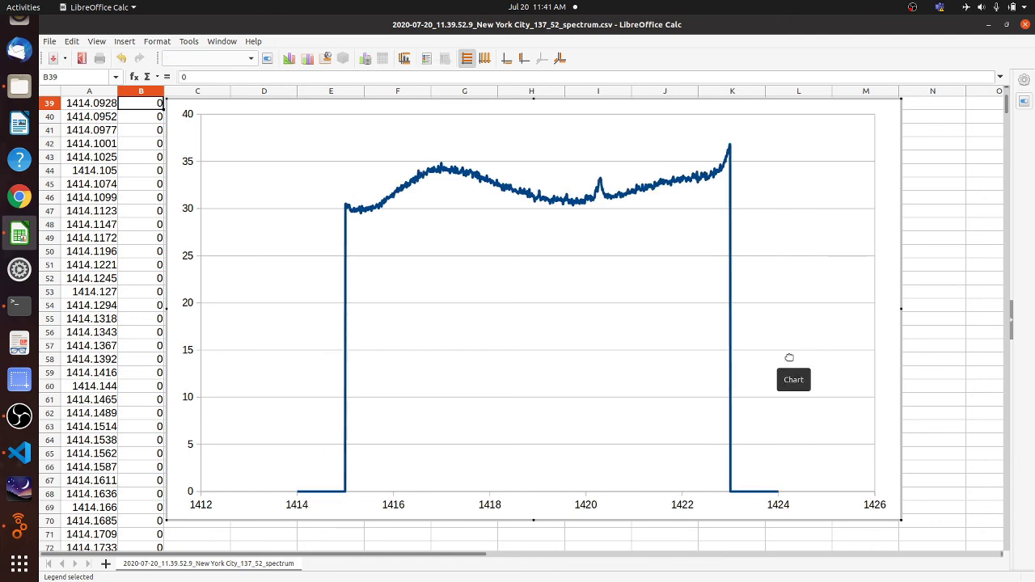